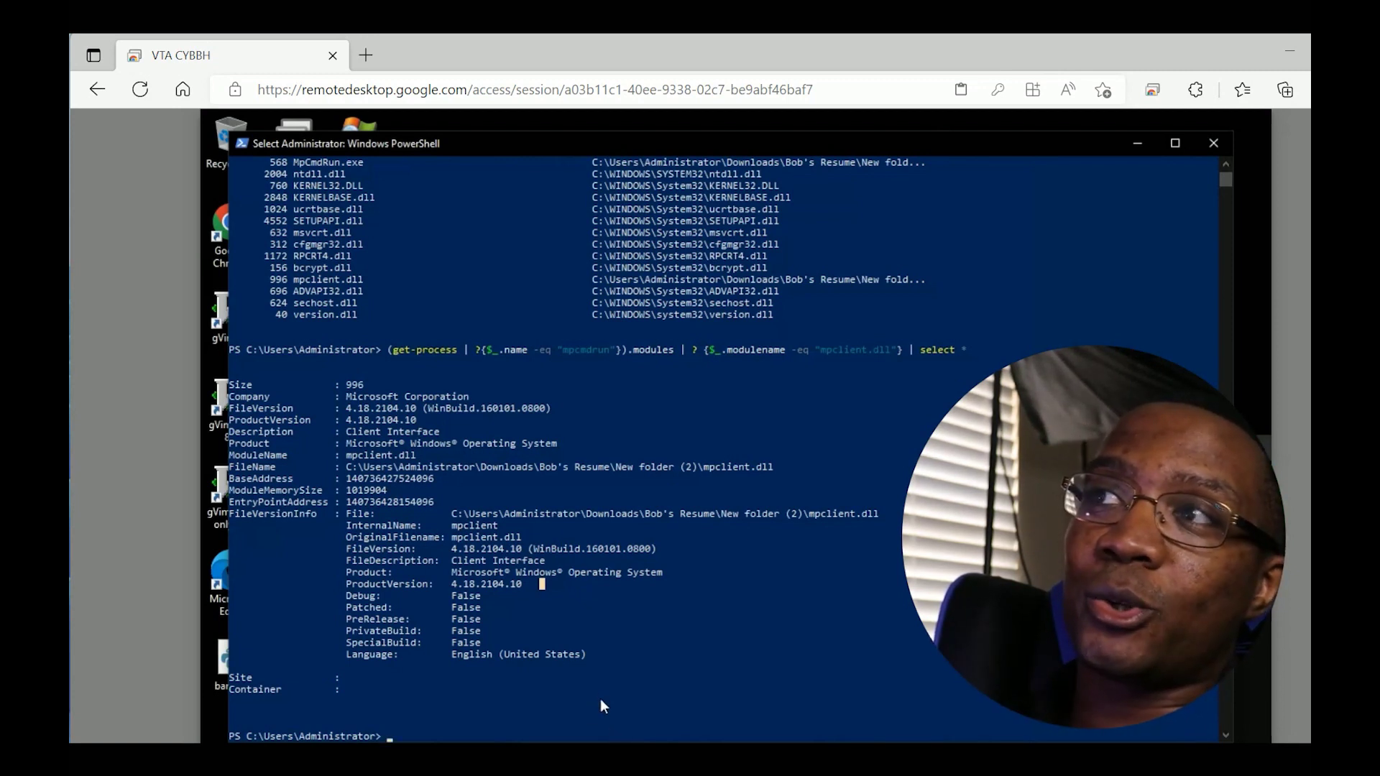
pyautogui.moveTo(601, 699); pyautogui.dragTo(228, 362)
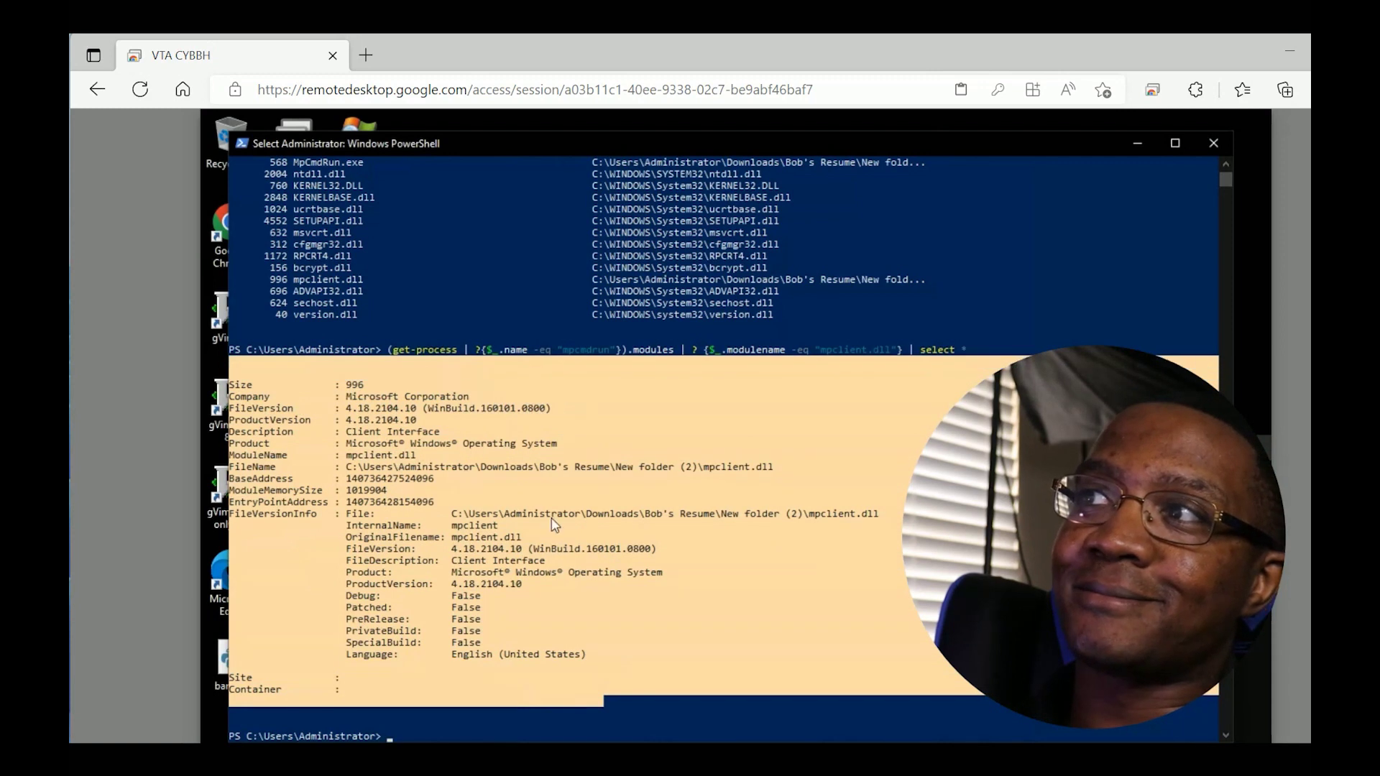
pyautogui.click(553, 517)
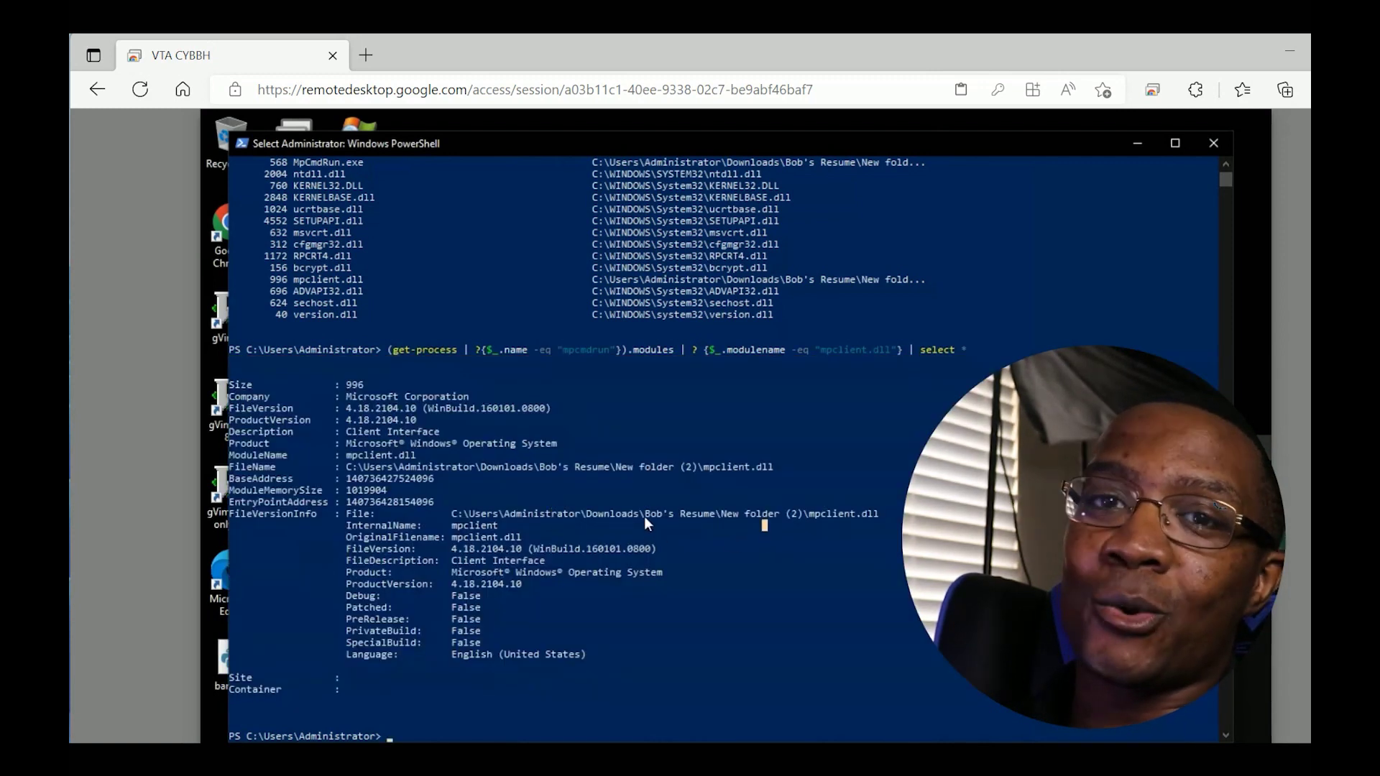
pyautogui.moveTo(649, 511); pyautogui.dragTo(658, 515)
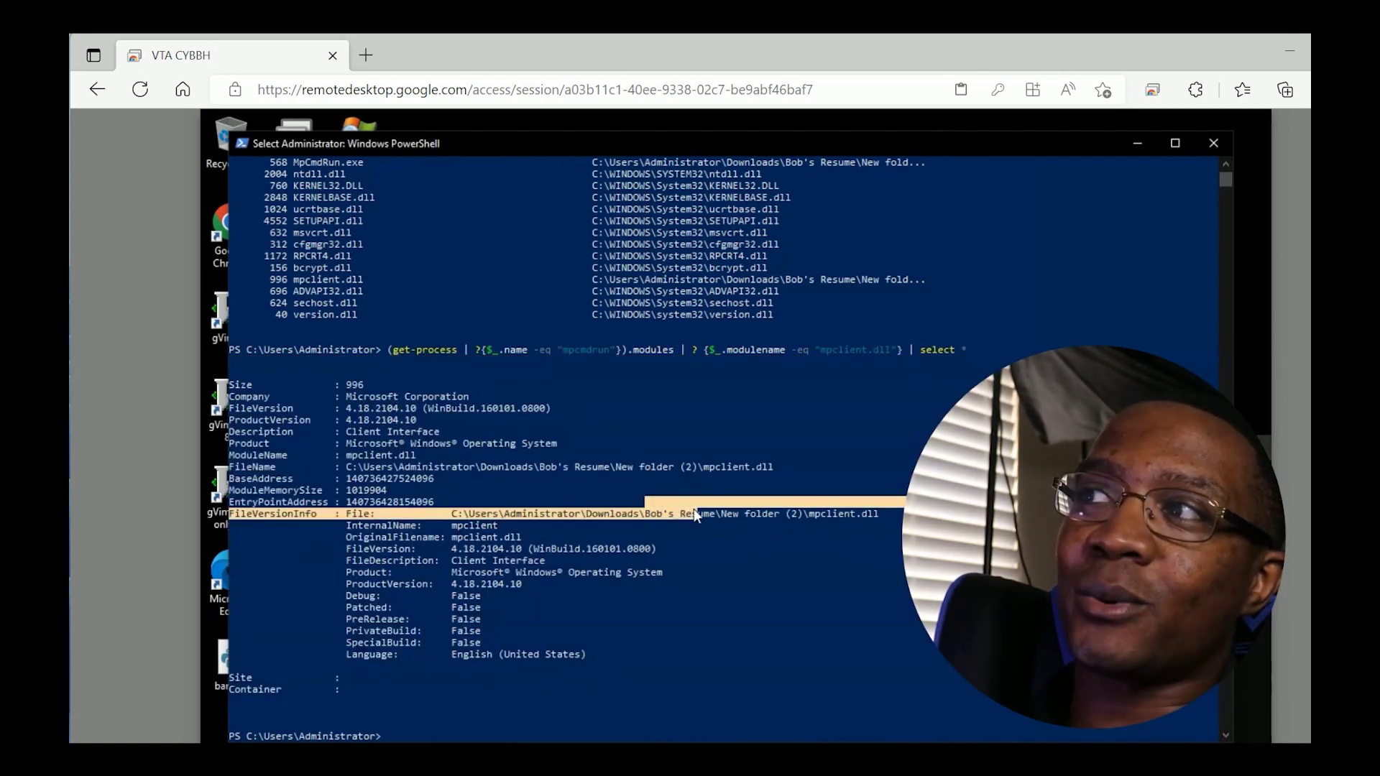
pyautogui.moveTo(896, 514); pyautogui.dragTo(805, 514)
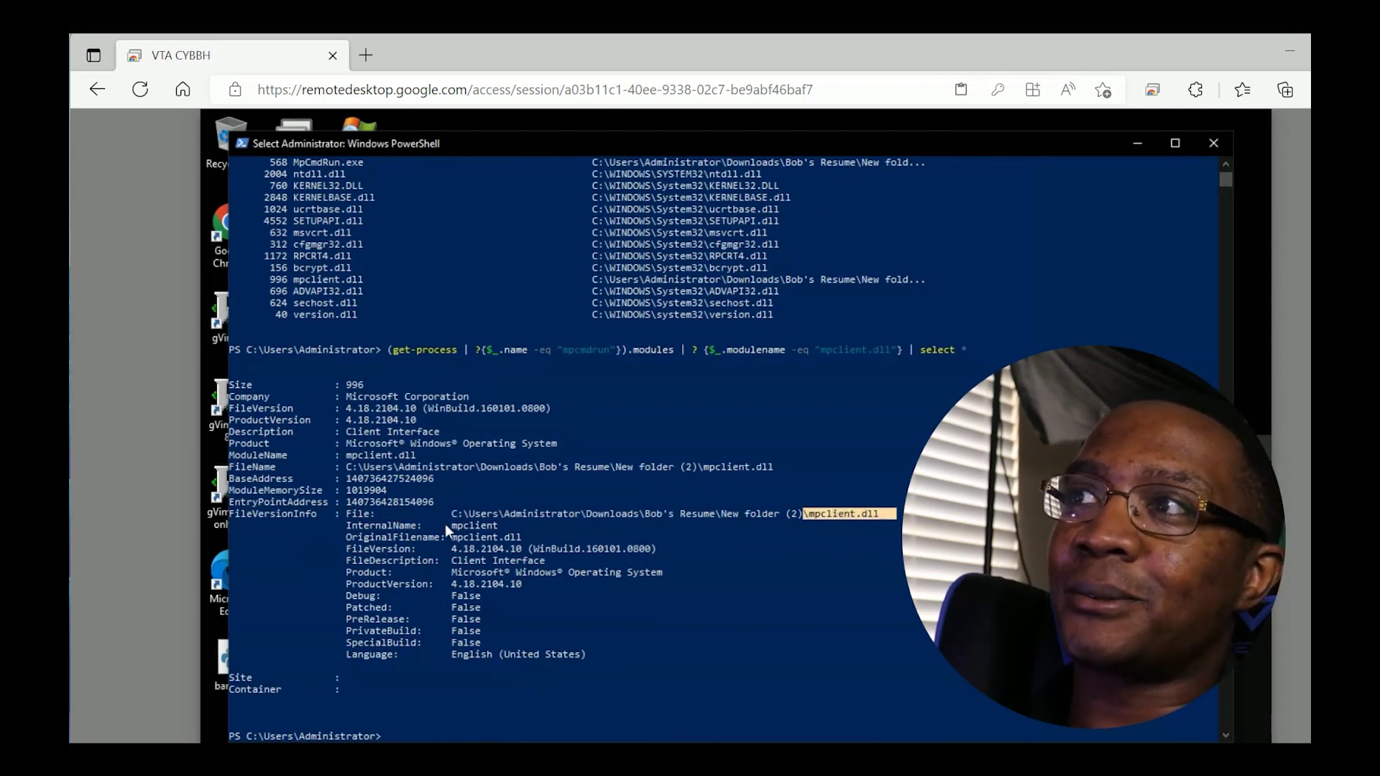
pyautogui.moveTo(445, 514); pyautogui.dragTo(692, 515)
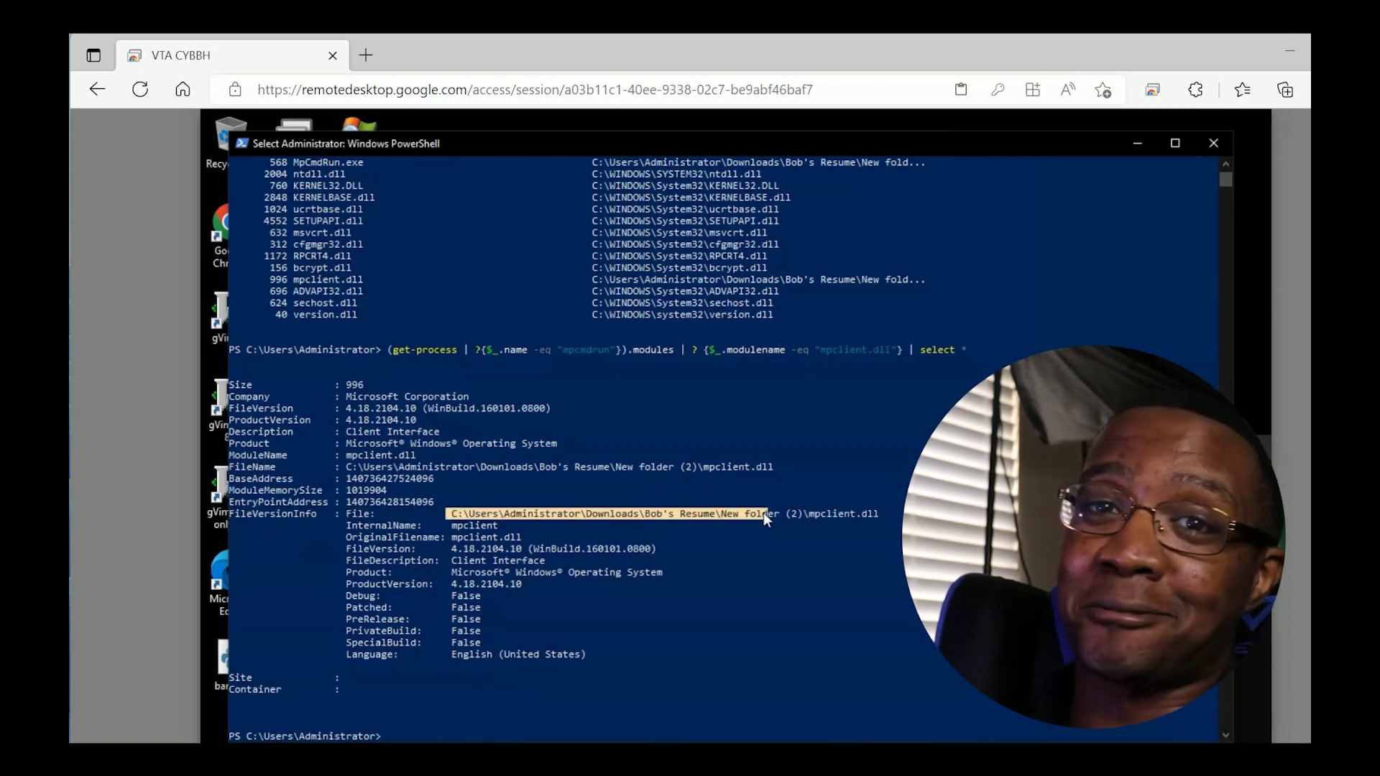
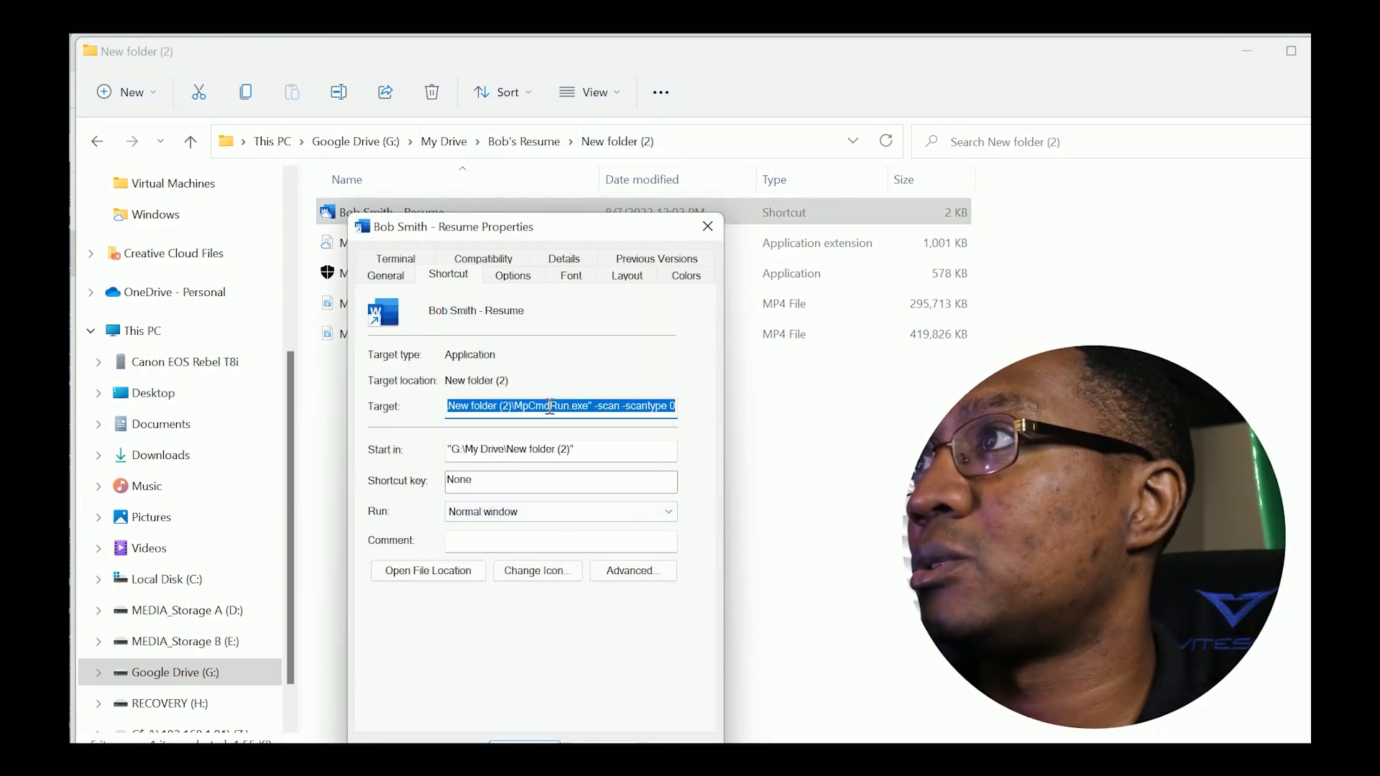
# Review MpCmdRun.exe's Properties, including its Compatibility and Details tabs, after closing the shortcut's properties
pyautogui.click(708, 227)
pyautogui.click(536, 273)
pyautogui.hotkey('alt', 'Return')
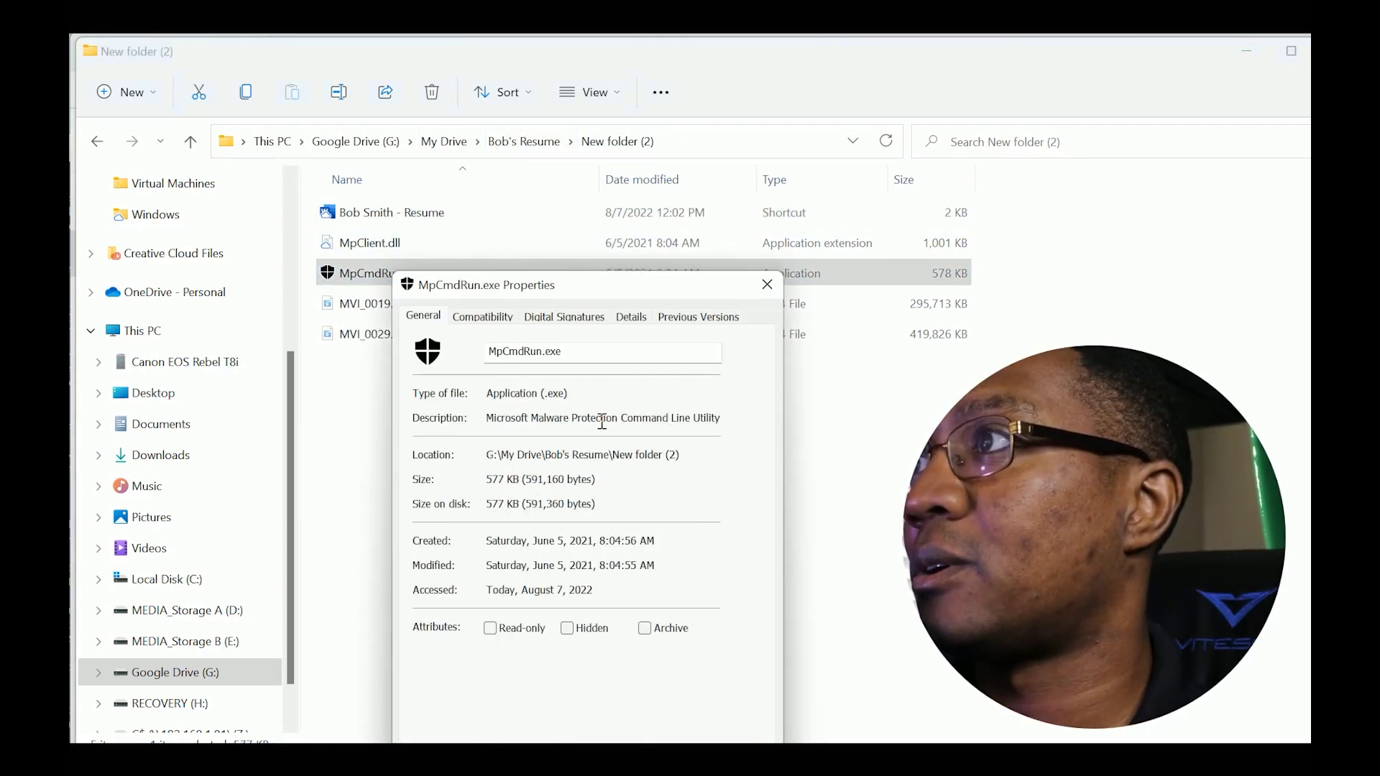
pyautogui.click(517, 317)
pyautogui.click(625, 316)
pyautogui.click(424, 317)
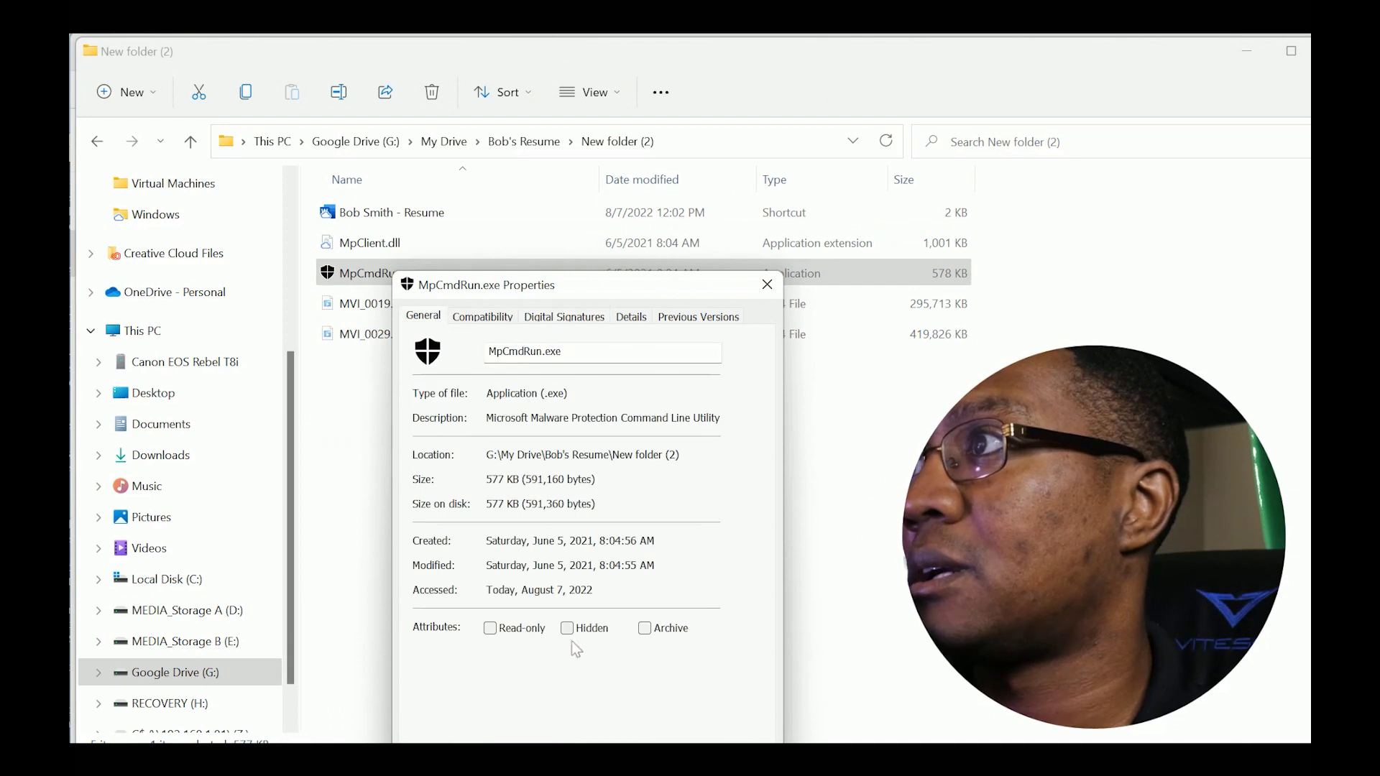
pyautogui.click(555, 737)
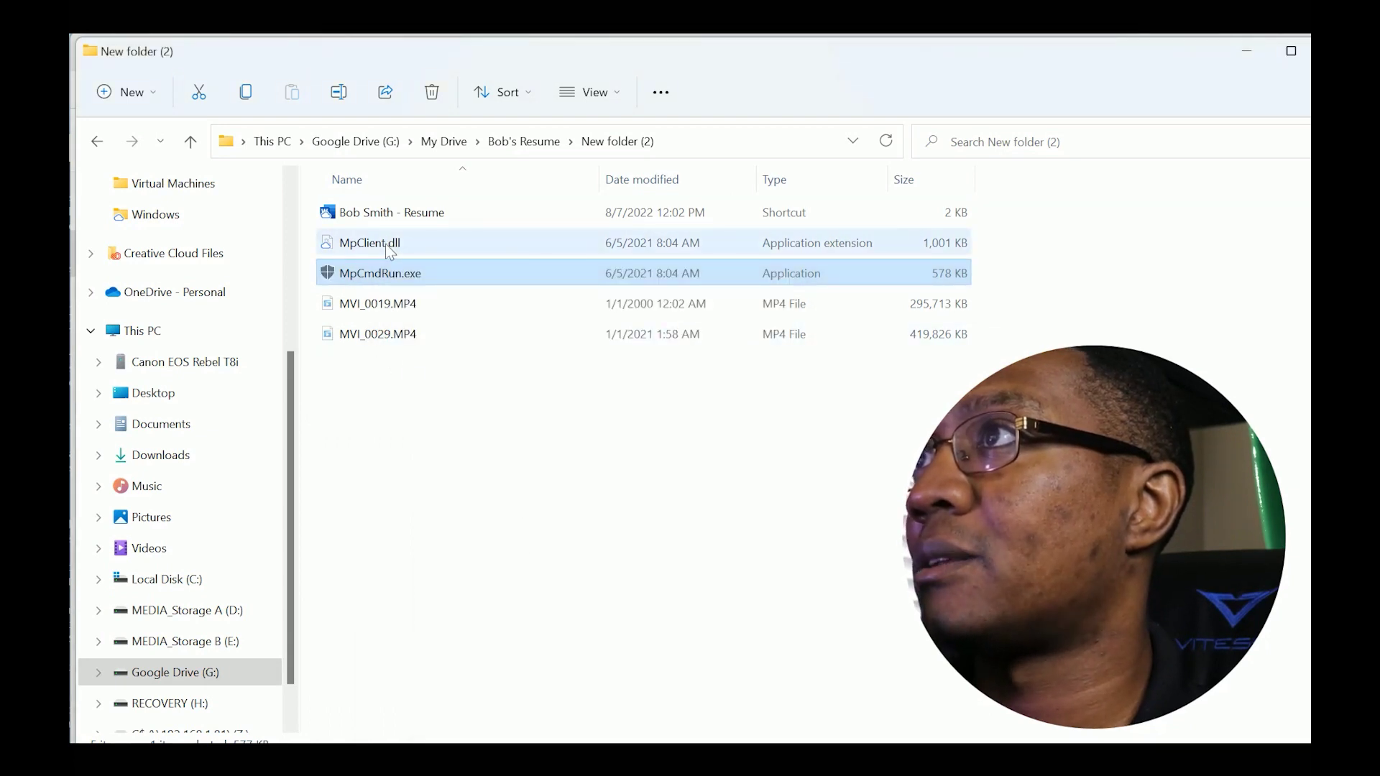
# Set MpClient.dll and MpCmdRun.exe together to Hidden in their shared Properties
pyautogui.moveTo(361, 281)
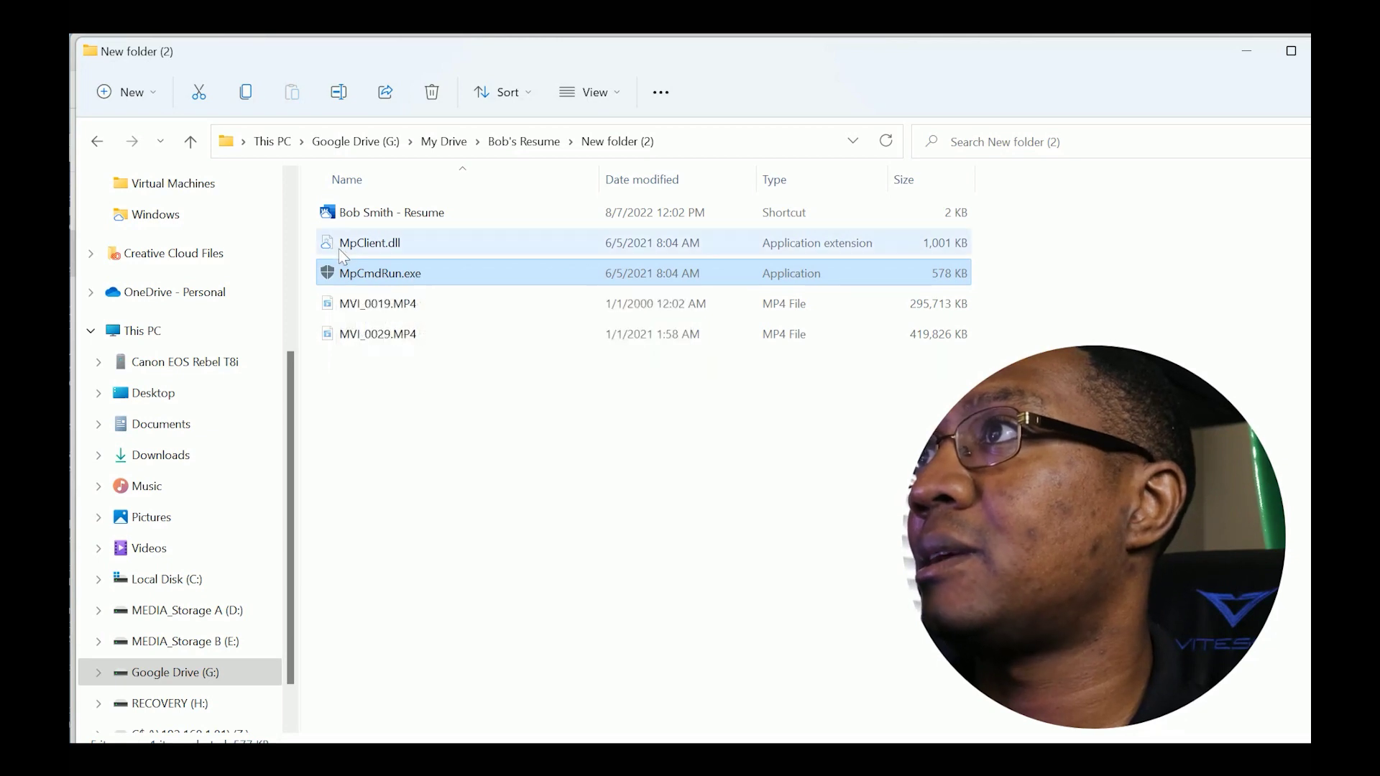
pyautogui.keyDown('ctrl'); pyautogui.click(388, 252); pyautogui.keyUp('ctrl')
pyautogui.hotkey('alt', 'Return')
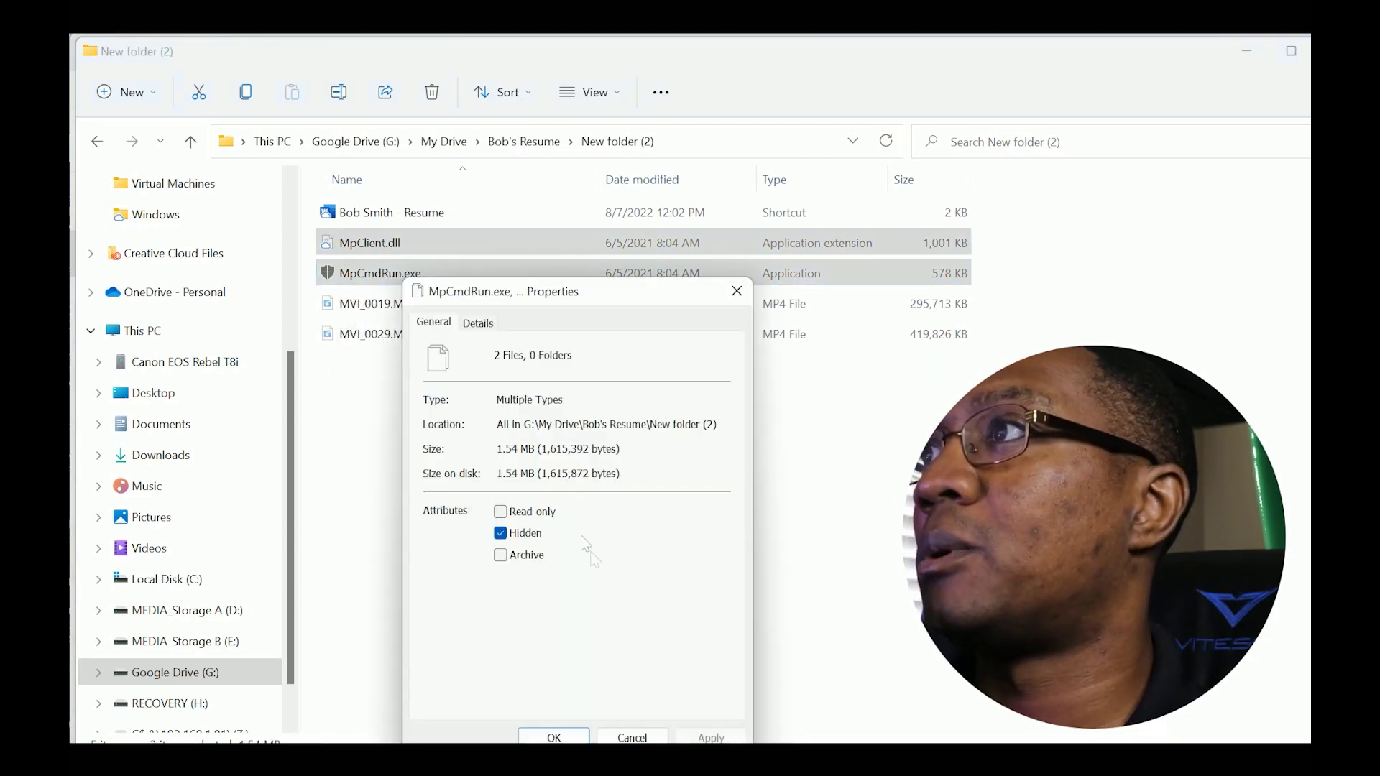
pyautogui.click(648, 736)
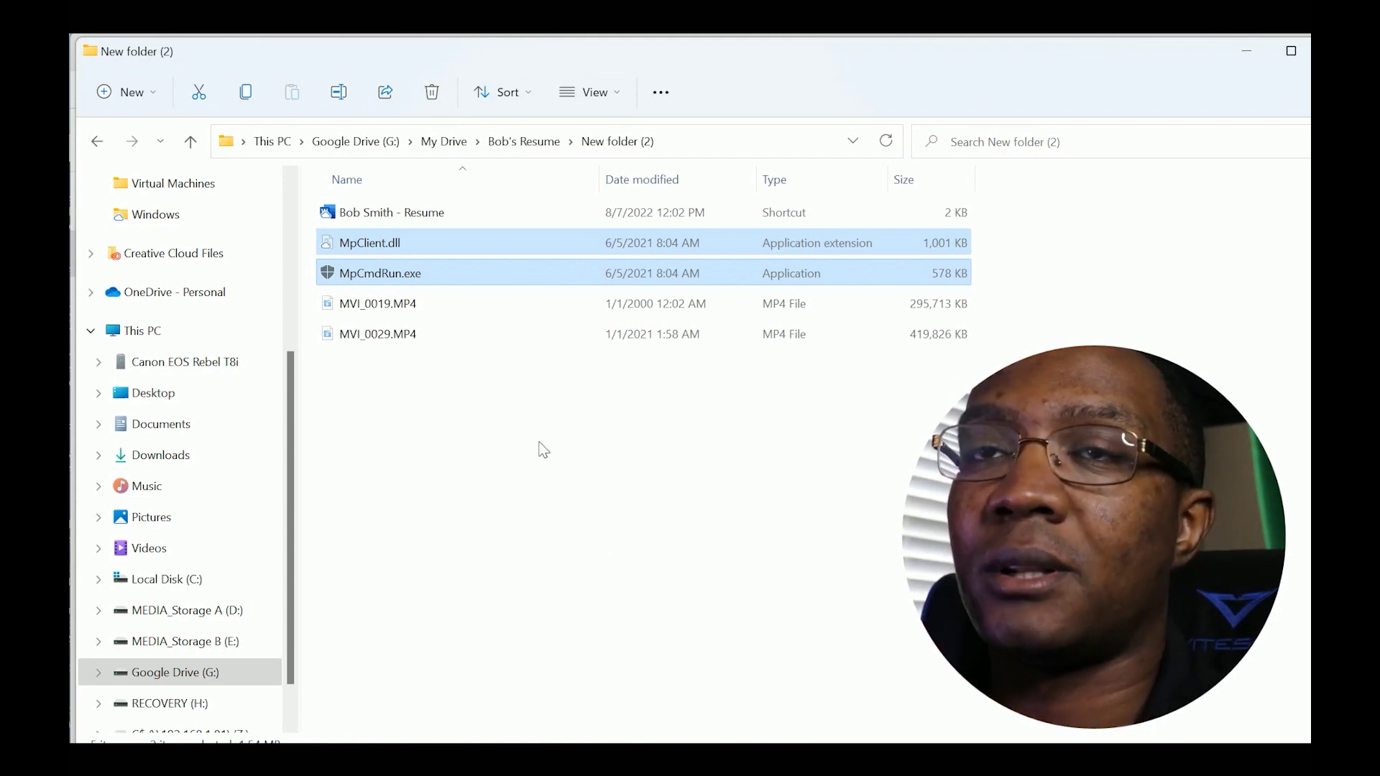
# Delete both MP4 videos from New folder (2) inside Bob's Resume.zip using 7-Zip
pyautogui.moveTo(508, 468); pyautogui.dragTo(475, 546)
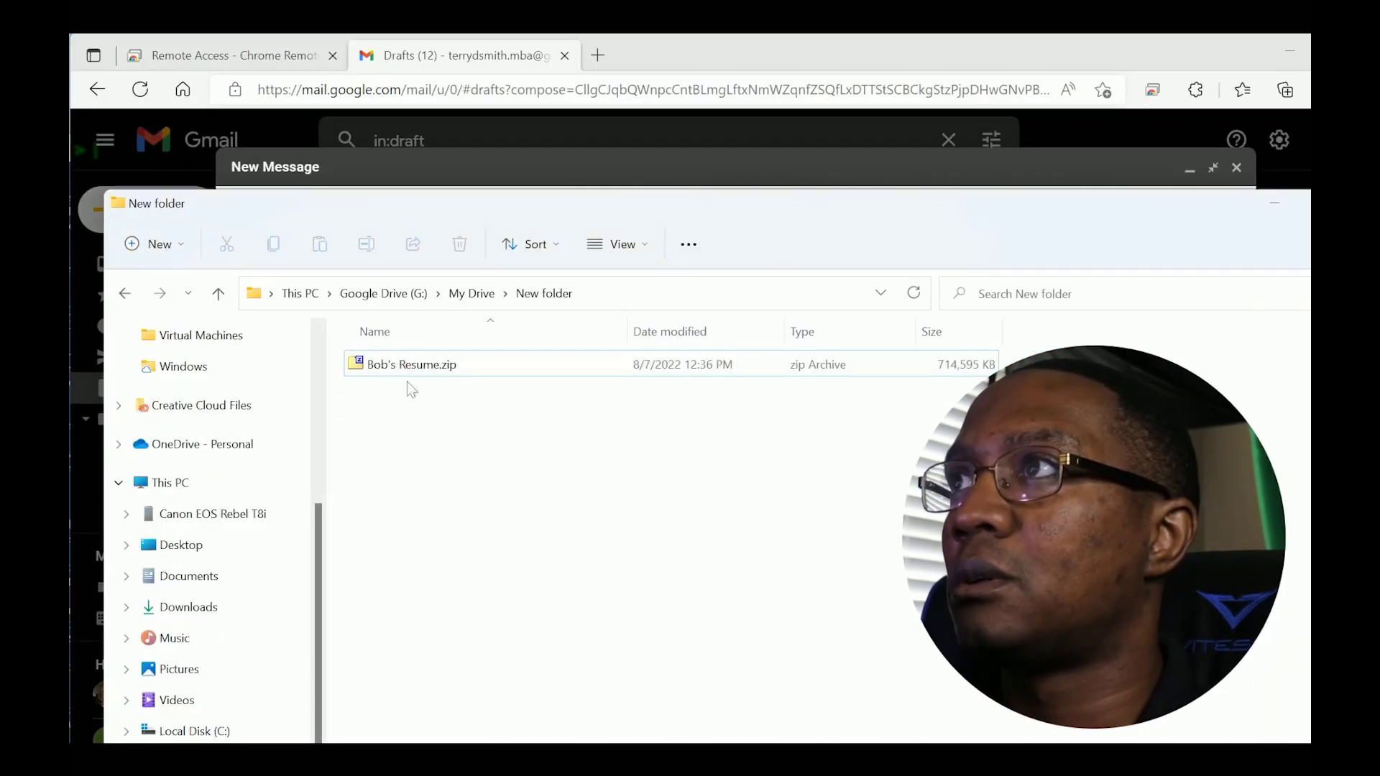
pyautogui.doubleClick(415, 370)
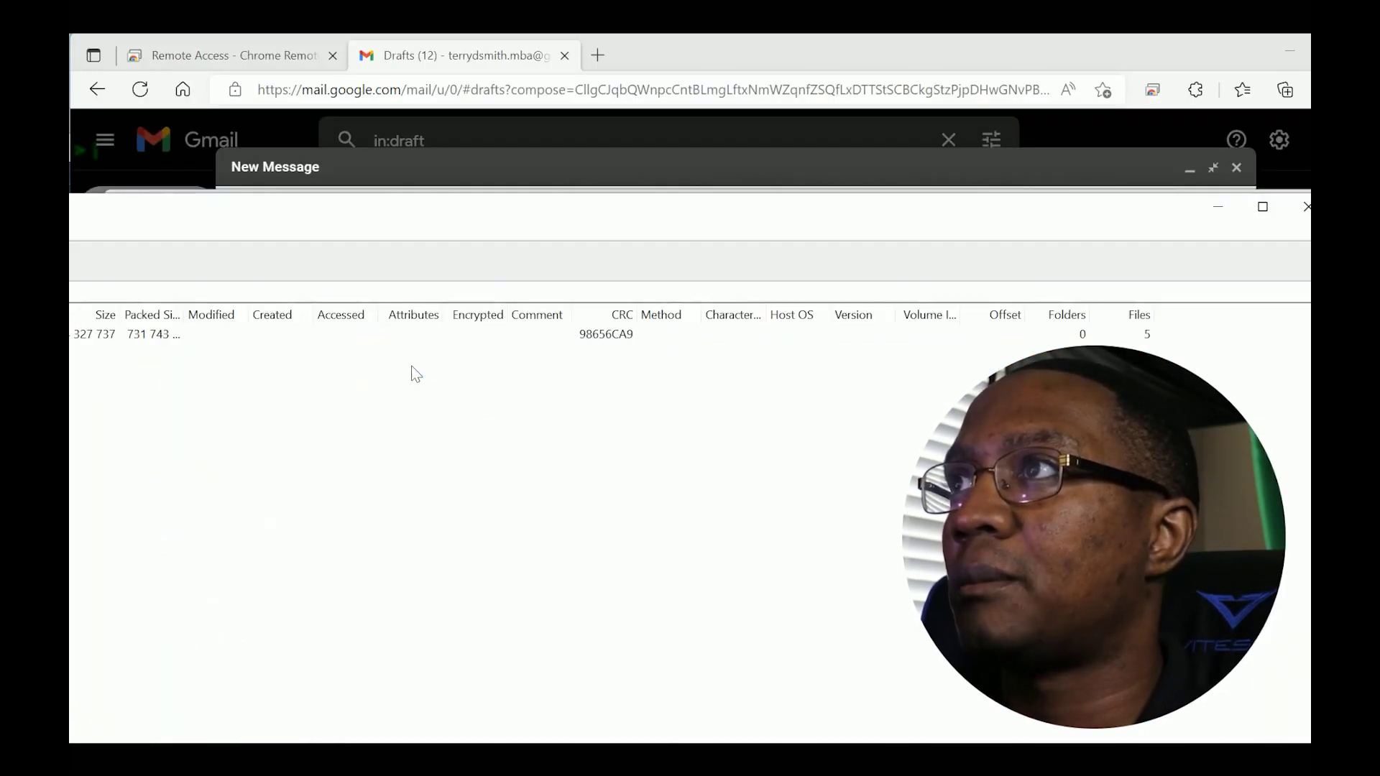
pyautogui.doubleClick(468, 381)
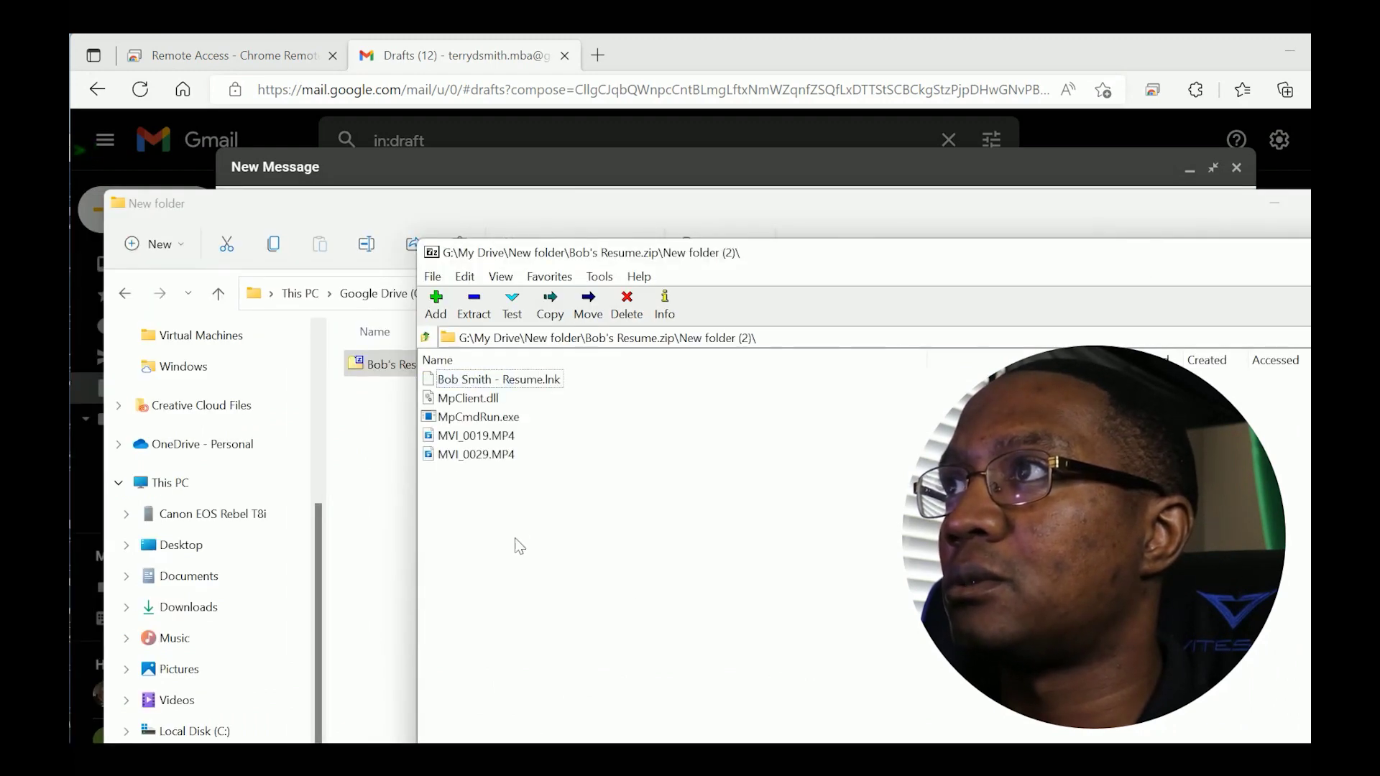
pyautogui.moveTo(515, 537); pyautogui.dragTo(476, 442)
pyautogui.rightClick(503, 449)
pyautogui.click(536, 702)
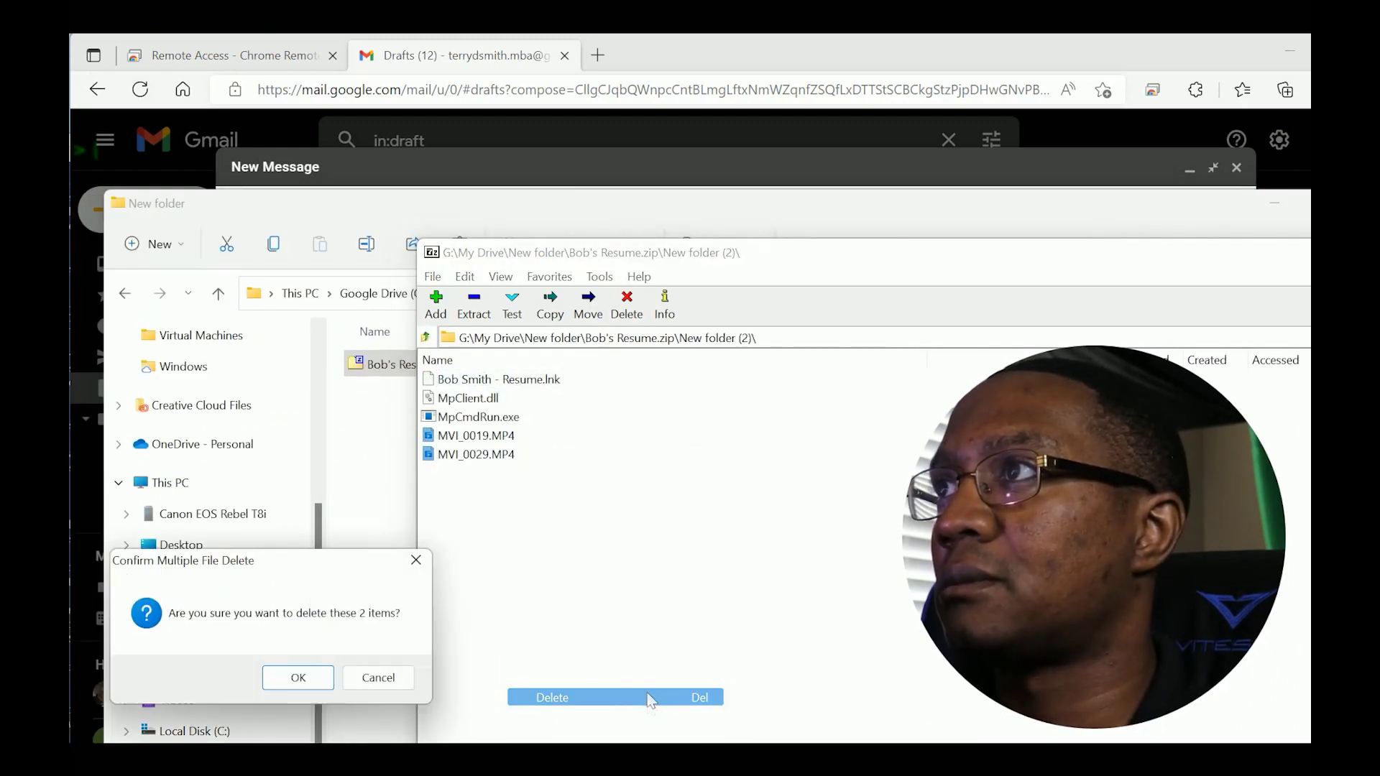
pyautogui.click(325, 679)
pyautogui.click(914, 352)
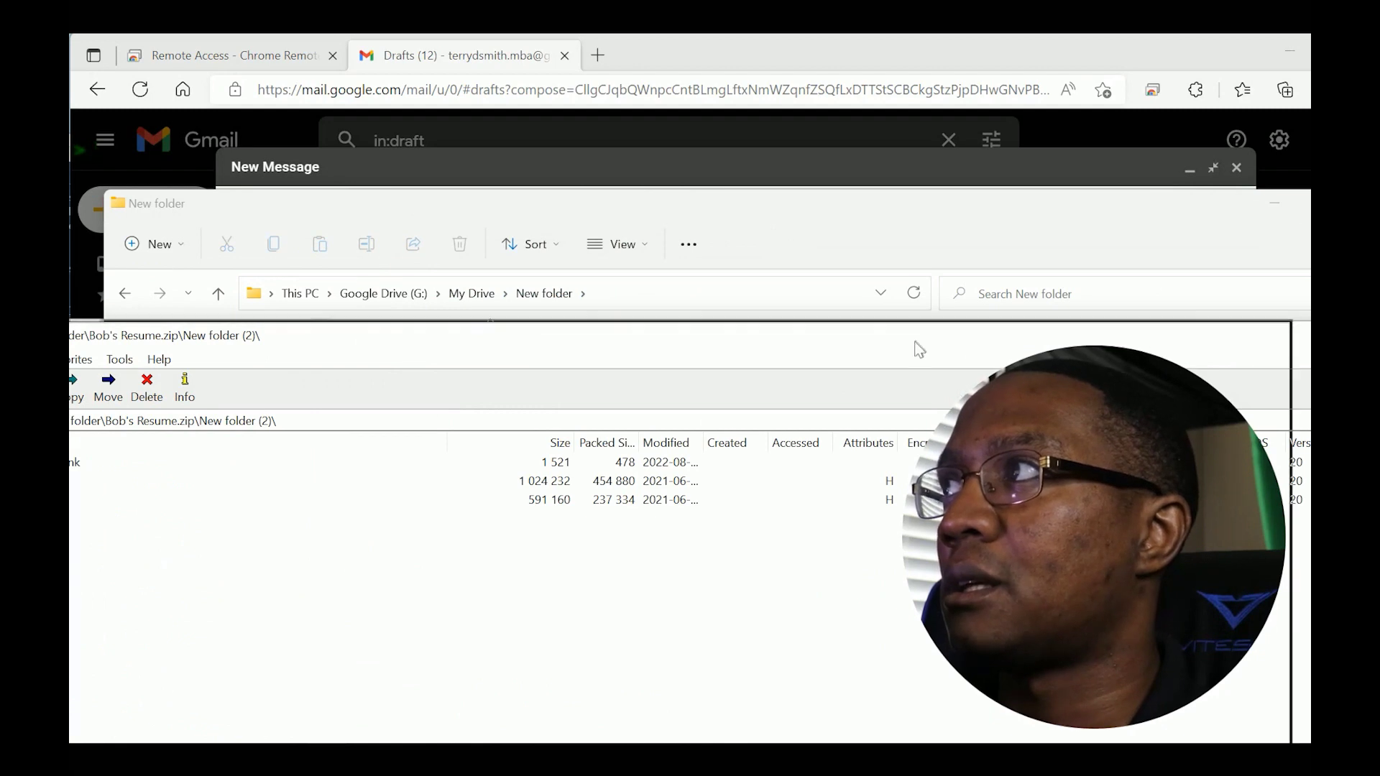
# Rename the archive to Bob's Resume Light.zip
pyautogui.click(441, 364)
pyautogui.write('Light')
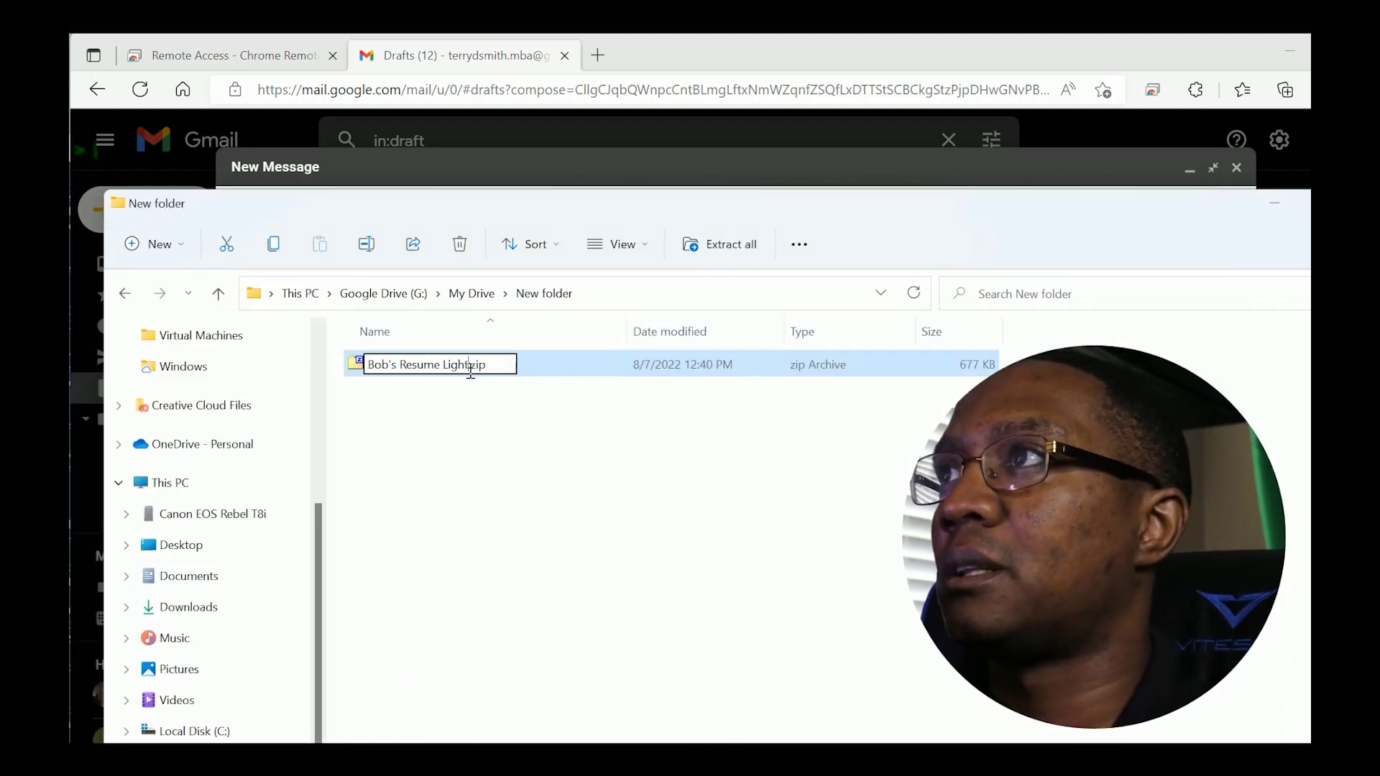
pyautogui.press('Return')
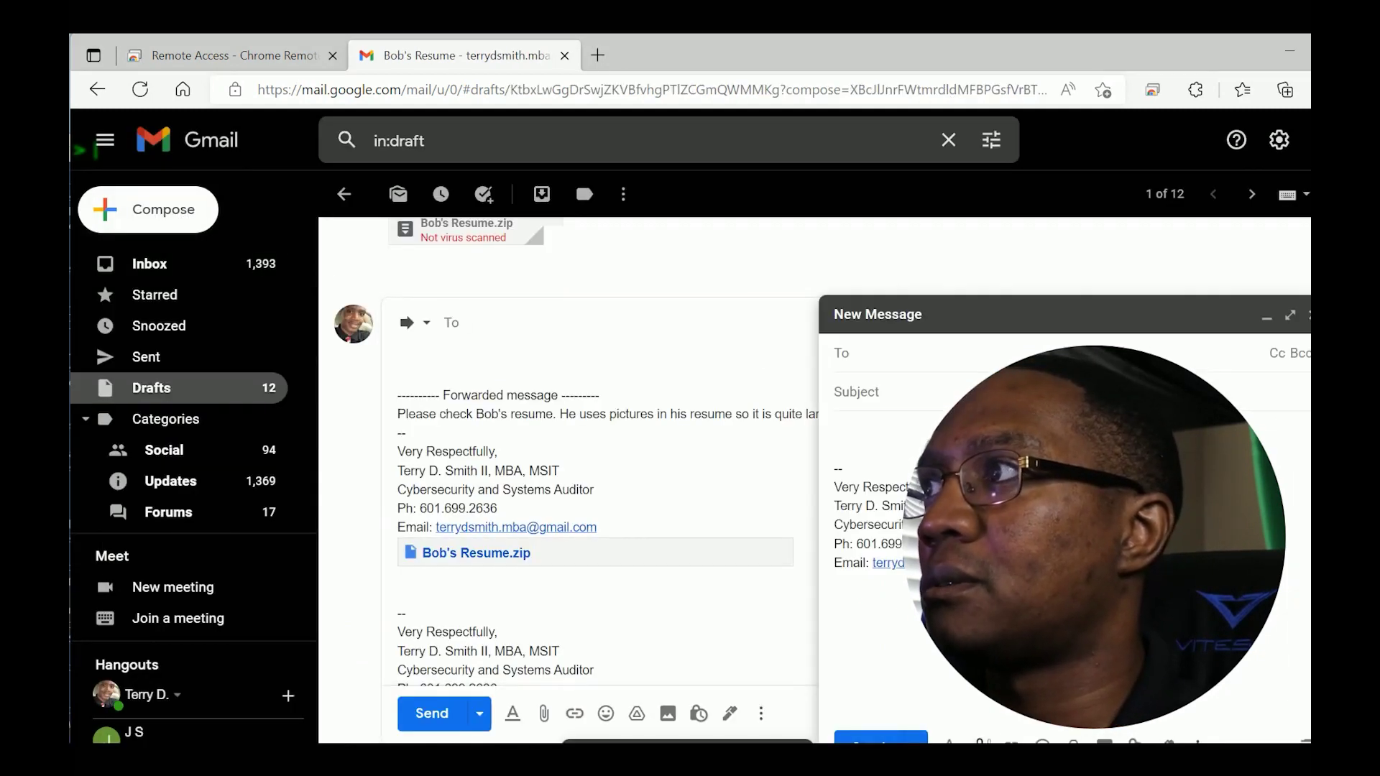
# Attach Bob's Resume.zip from My Drive's New folder to the new message as a Drive link
pyautogui.click(979, 740)
pyautogui.doubleClick(325, 185)
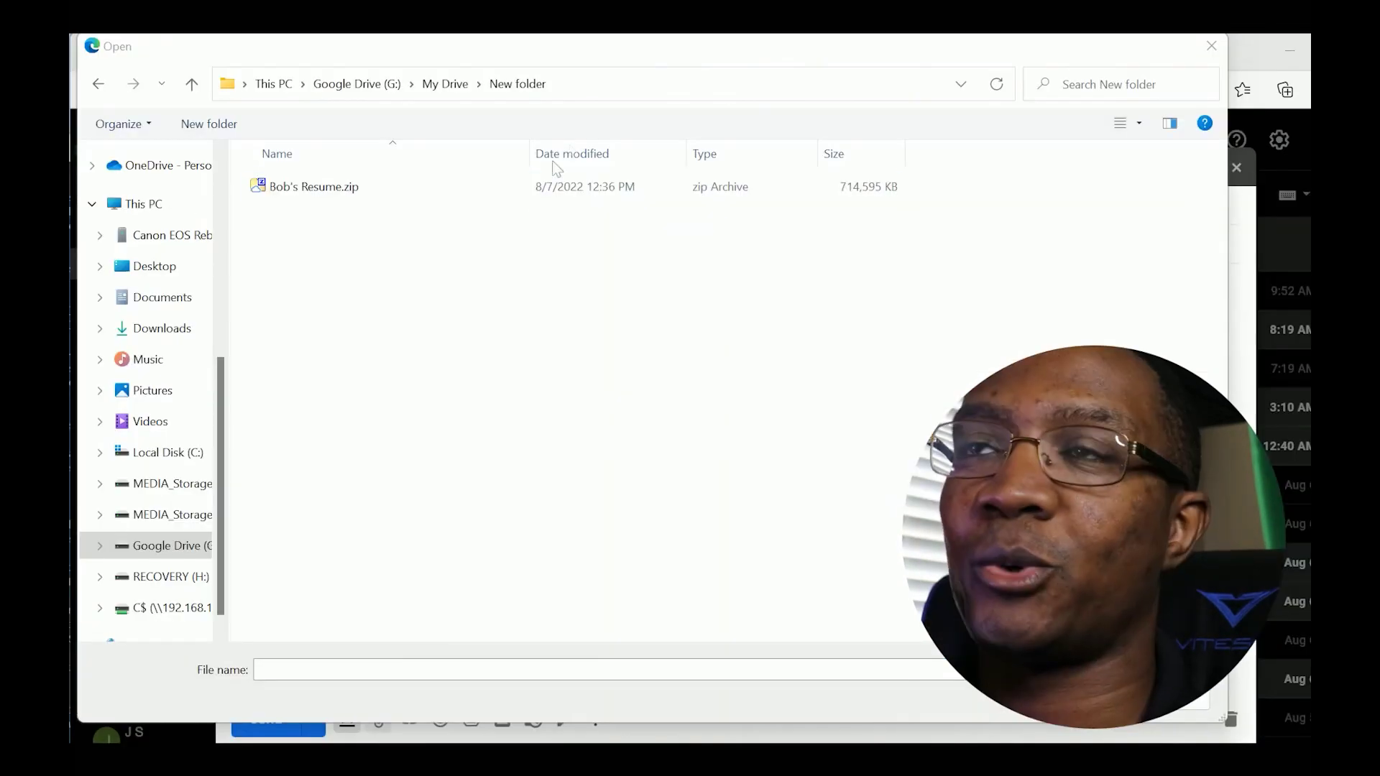
pyautogui.doubleClick(328, 189)
pyautogui.click(137, 388)
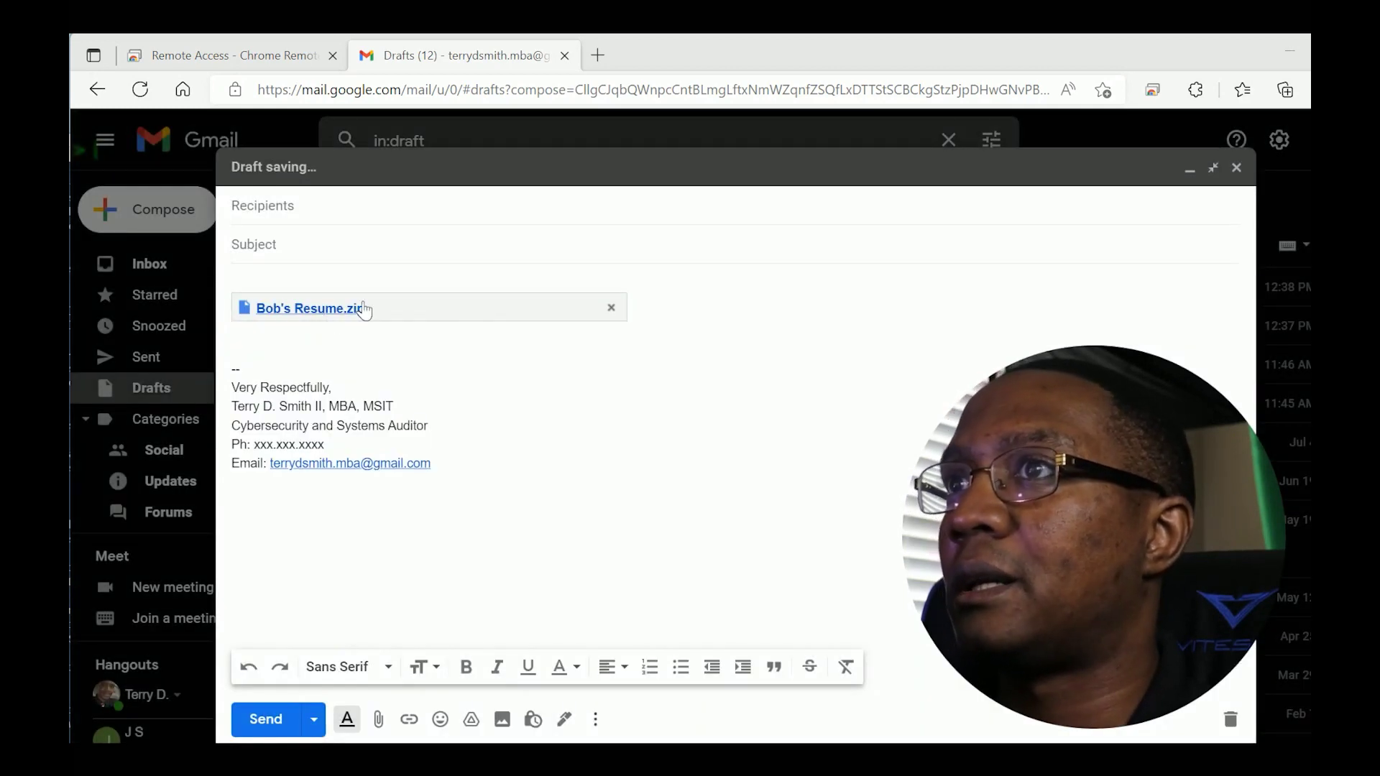
# Write the body note 'Please check Bob's re…' and fill in the suggested recipient address
pyautogui.click(351, 291)
pyautogui.write('Please che')
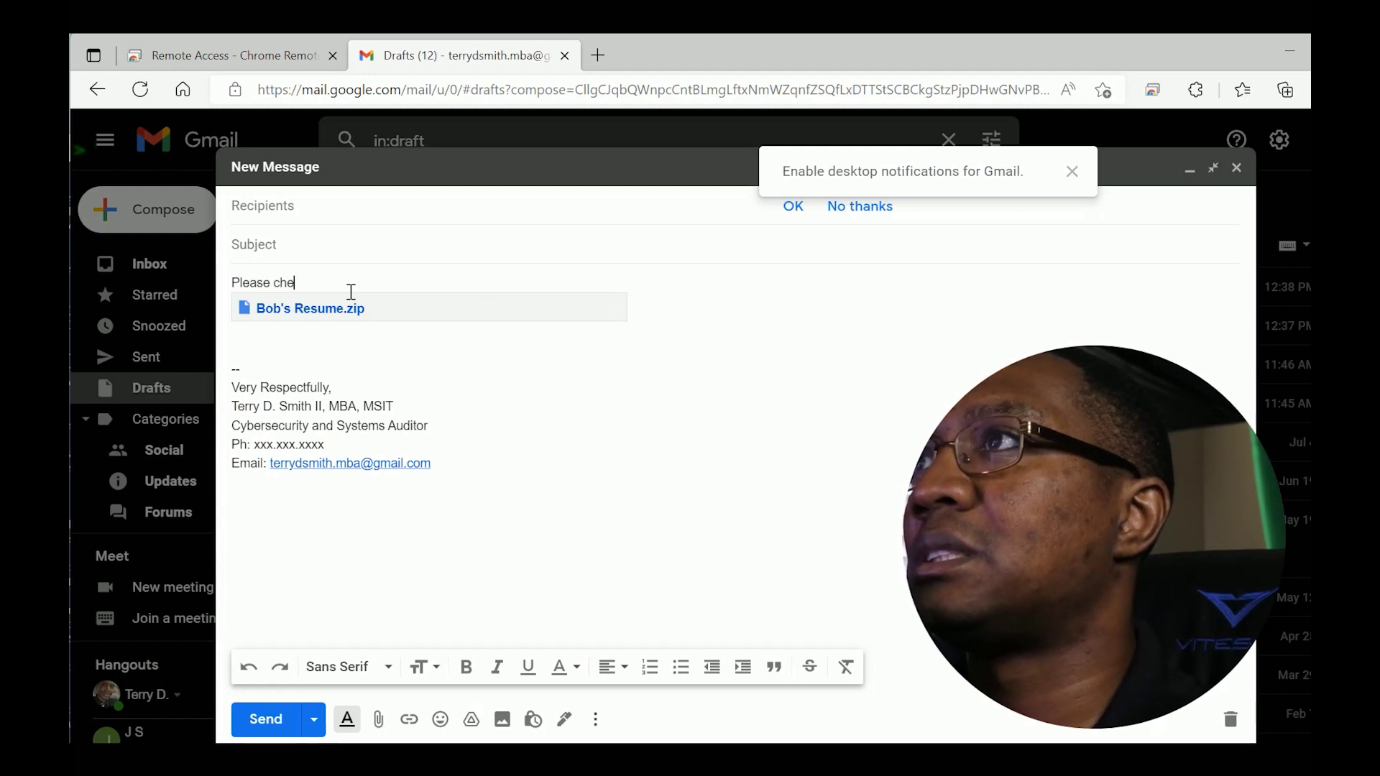
pyautogui.write("ck Bob's resume. He uses pictures like a doofus so his resume is quite large.")
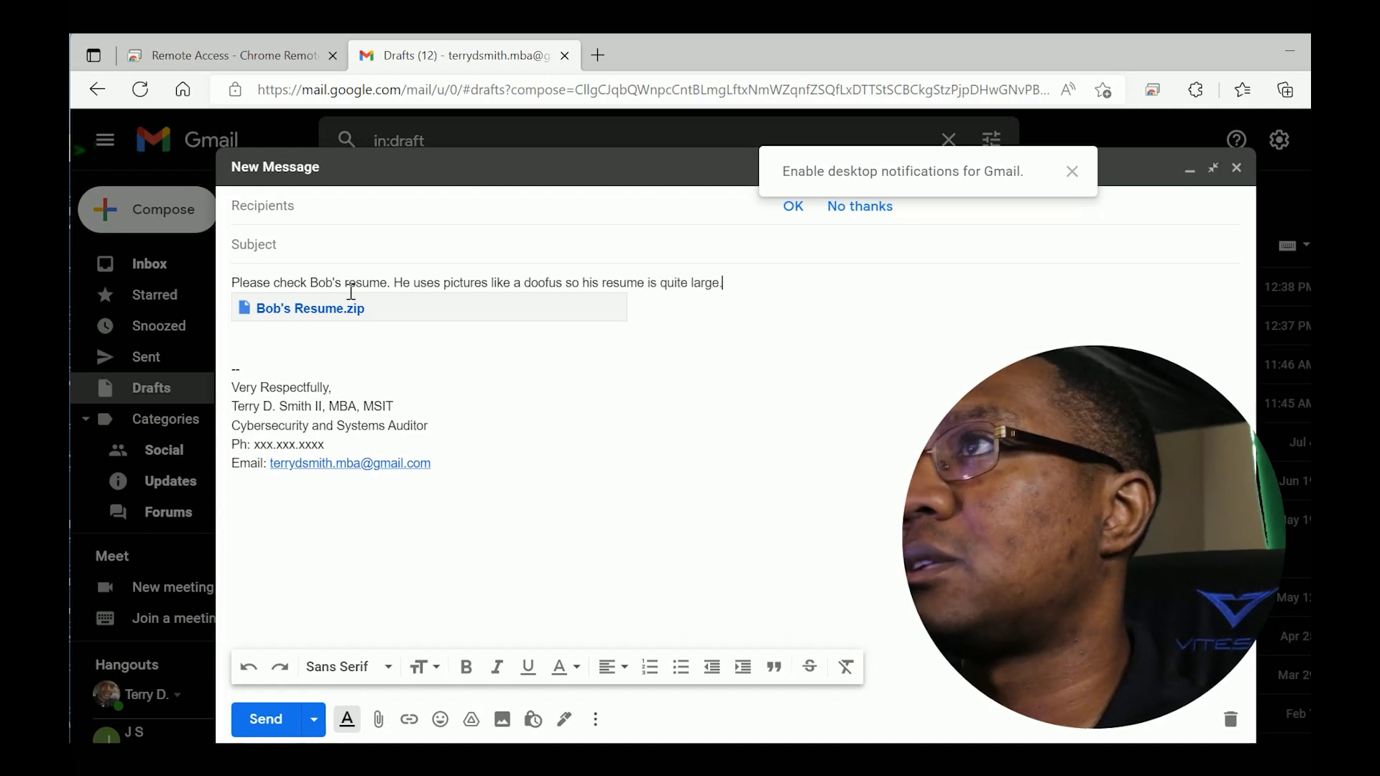
pyautogui.click(363, 204)
pyautogui.write('d')
pyautogui.press('Tab')
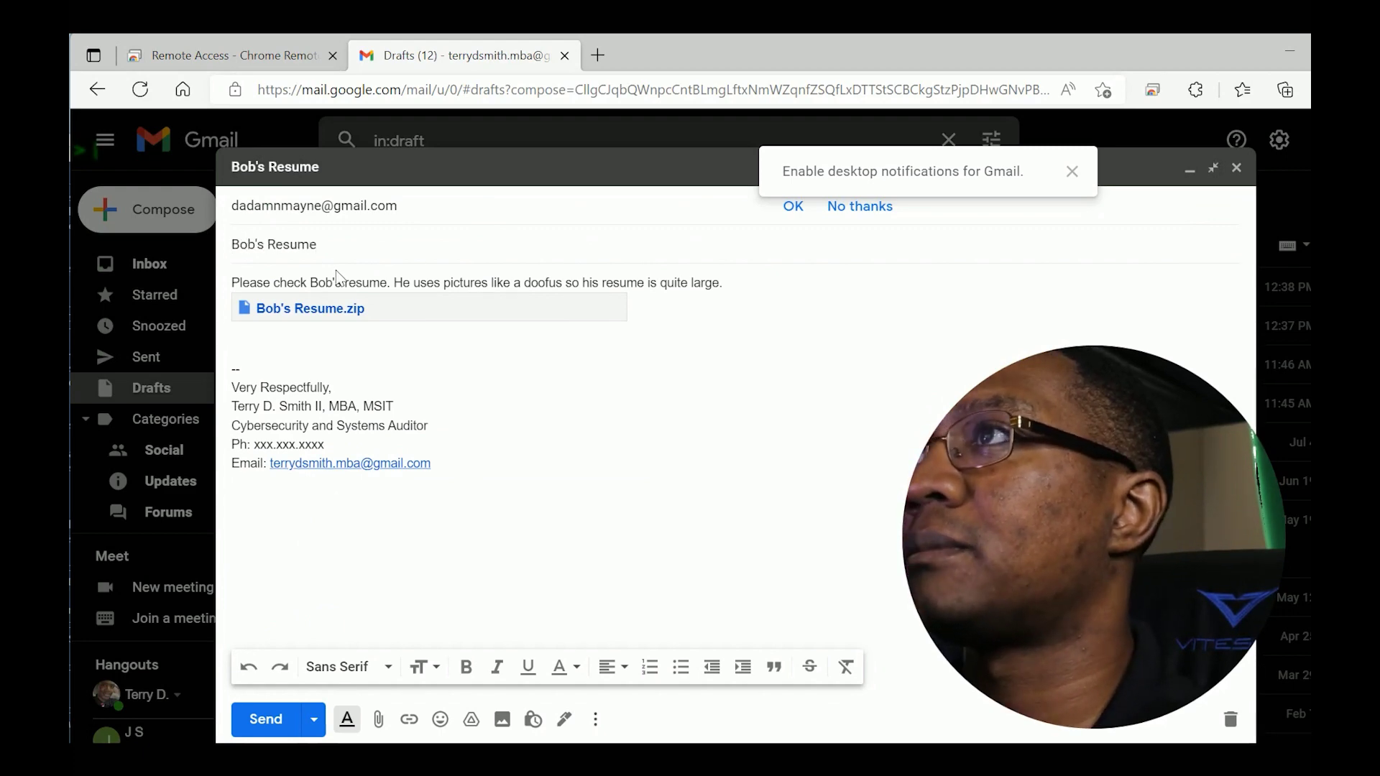
# Send the email, sharing the Drive attachment with the recipient, then view the recipient's desktop
pyautogui.click(264, 719)
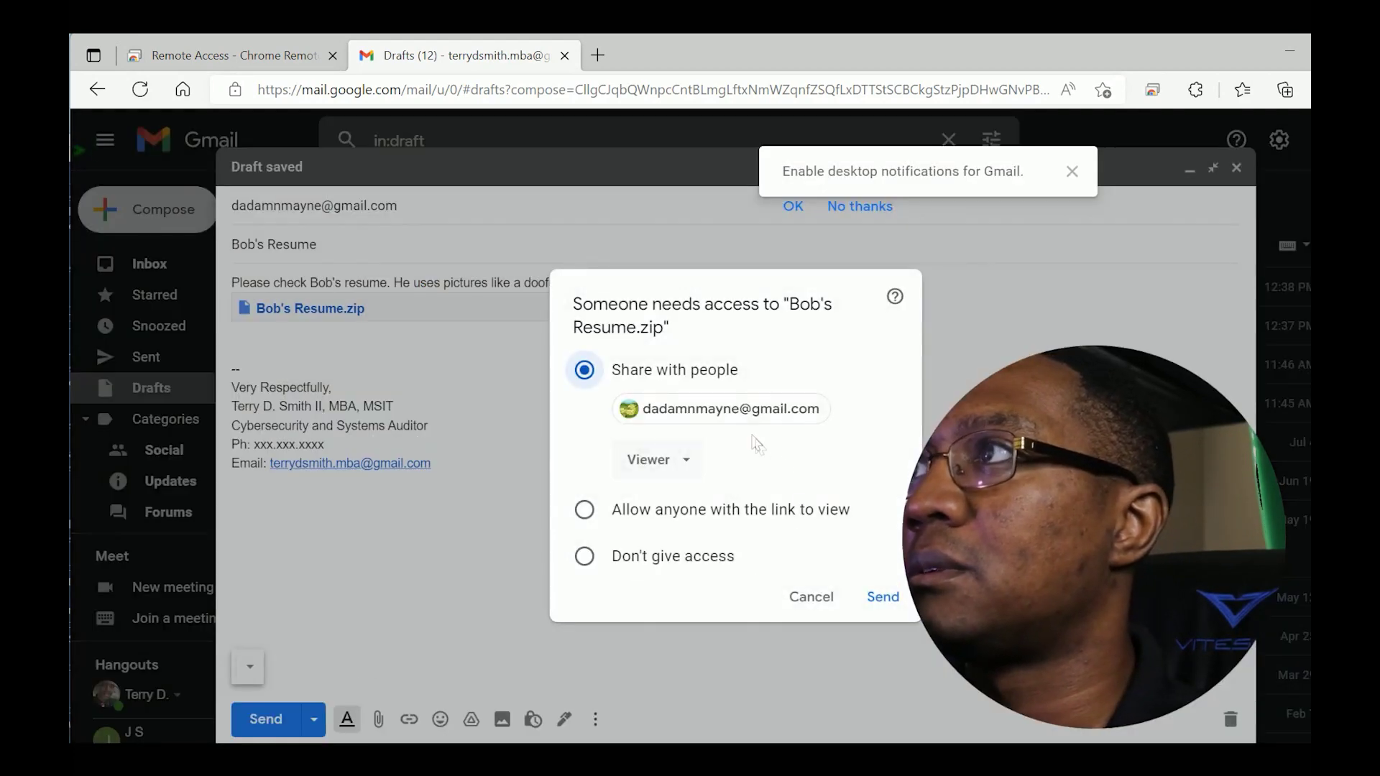
pyautogui.click(883, 598)
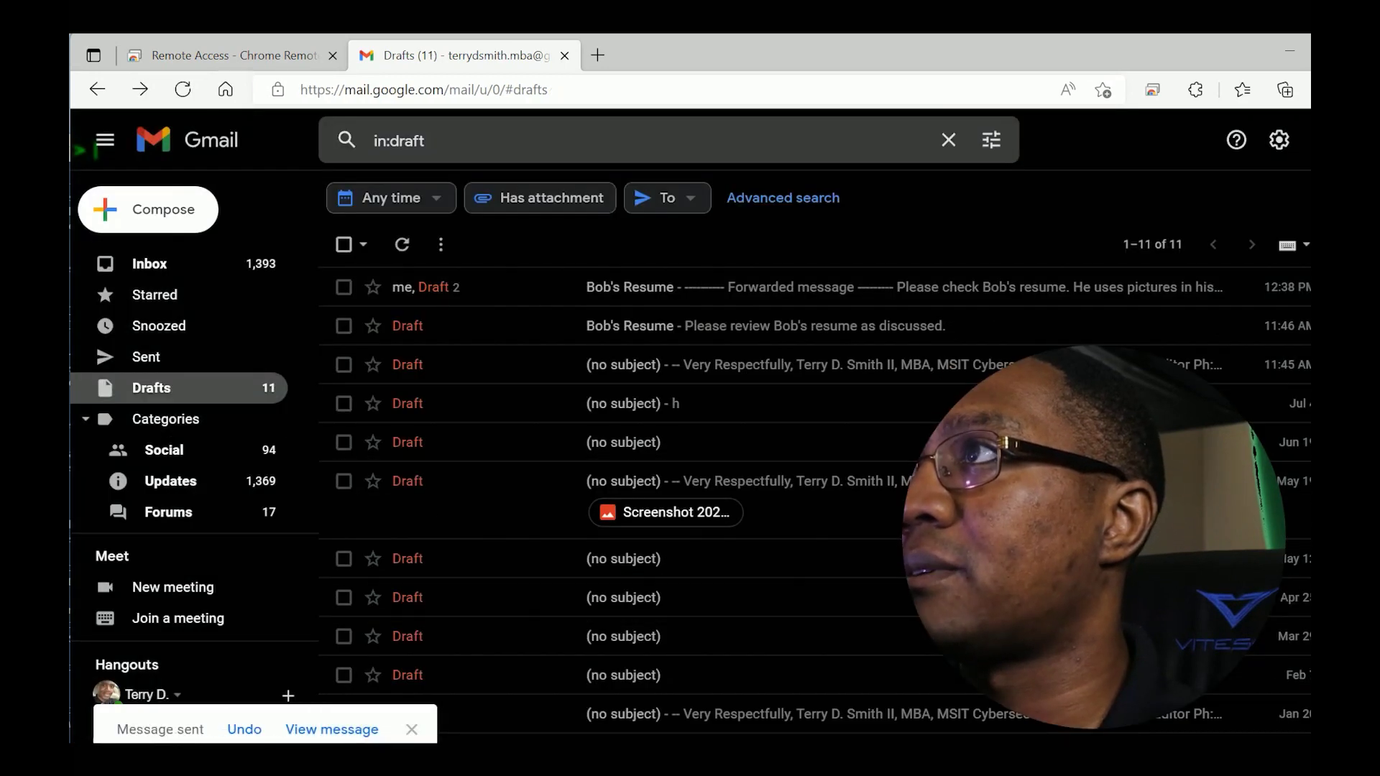
pyautogui.hotkey('ctrl', '1')
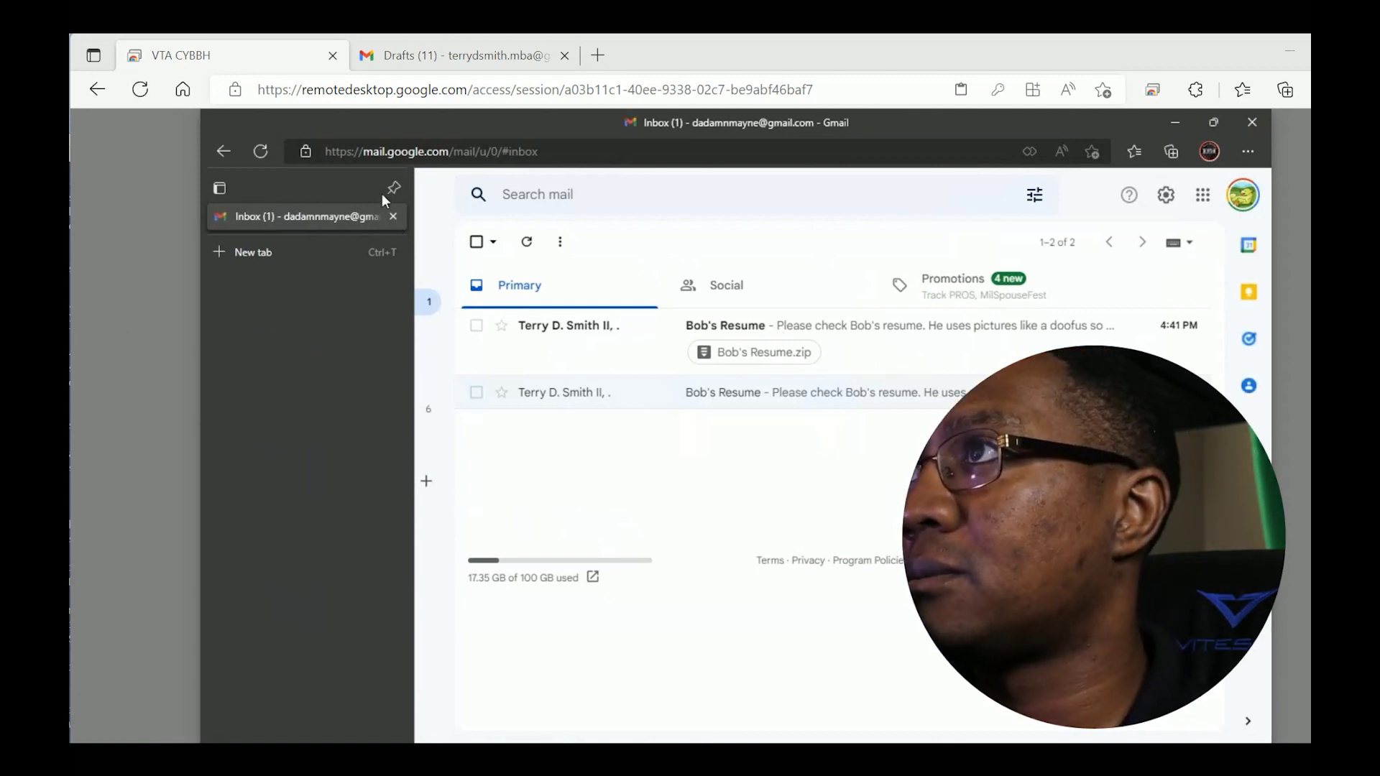
# Open the Bob's Resume email in the recipient's inbox and launch its Bob's Resume.zip attachment
pyautogui.click(221, 188)
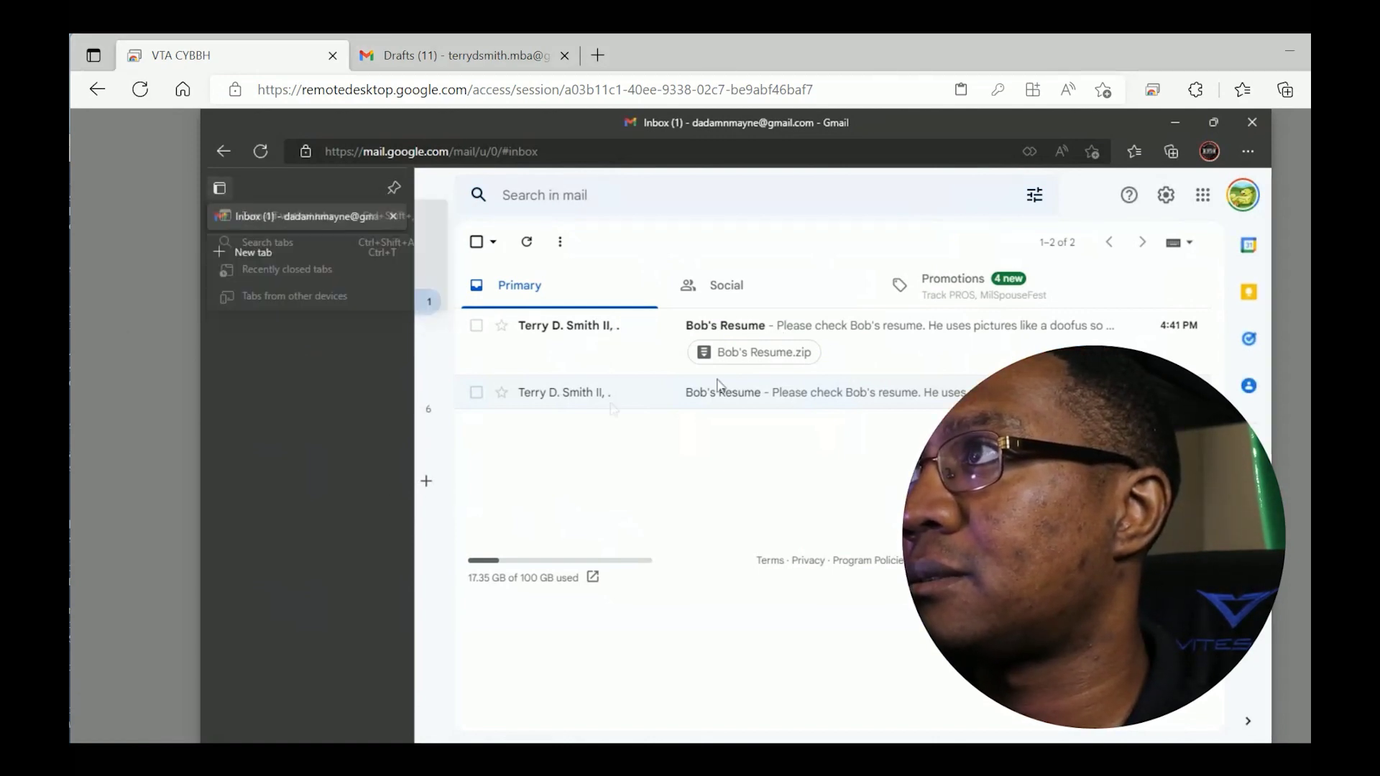
pyautogui.click(834, 327)
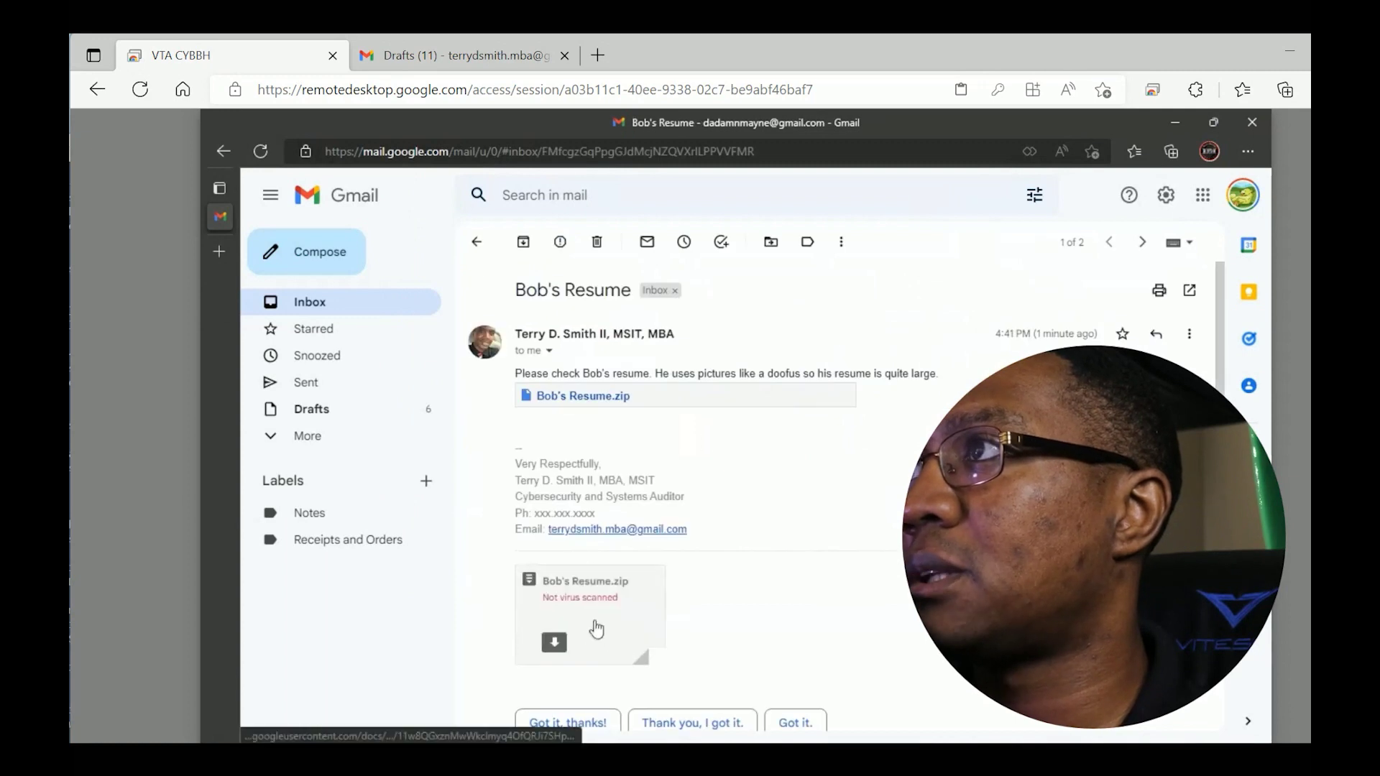
pyautogui.click(604, 402)
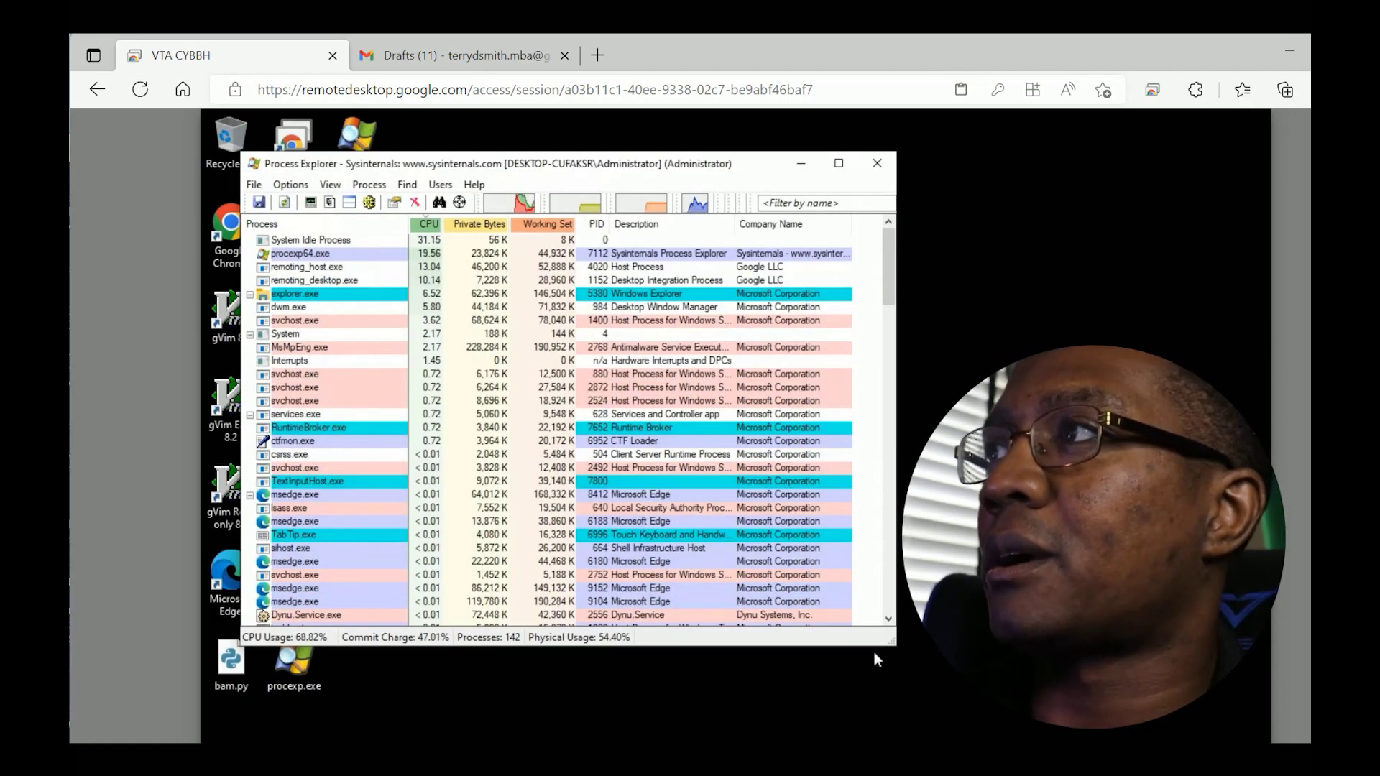
# Narrow Process Explorer, then open Bob's Resume.zip from Recent files and enter New folder (2)
pyautogui.moveTo(895, 644); pyautogui.dragTo(524, 697)
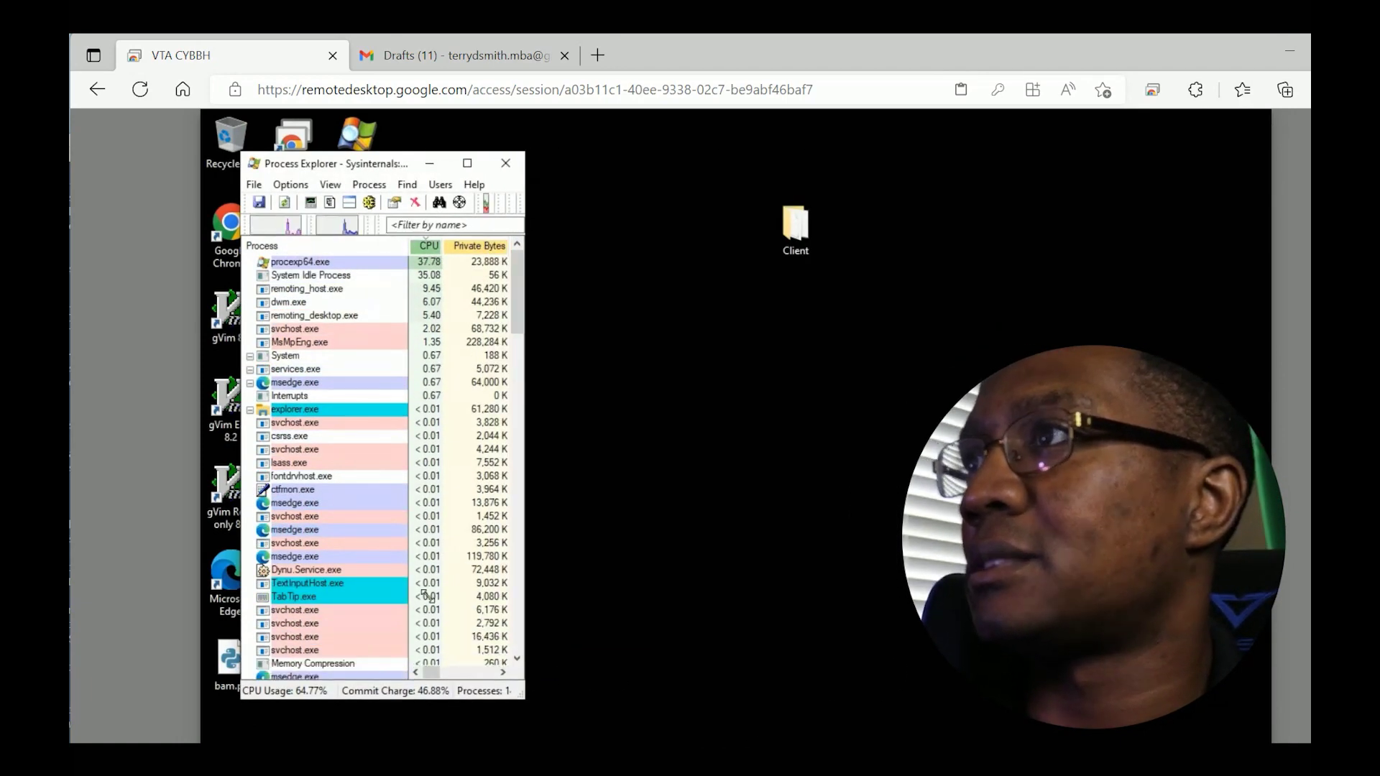
pyautogui.scroll(-15, 424, 618)
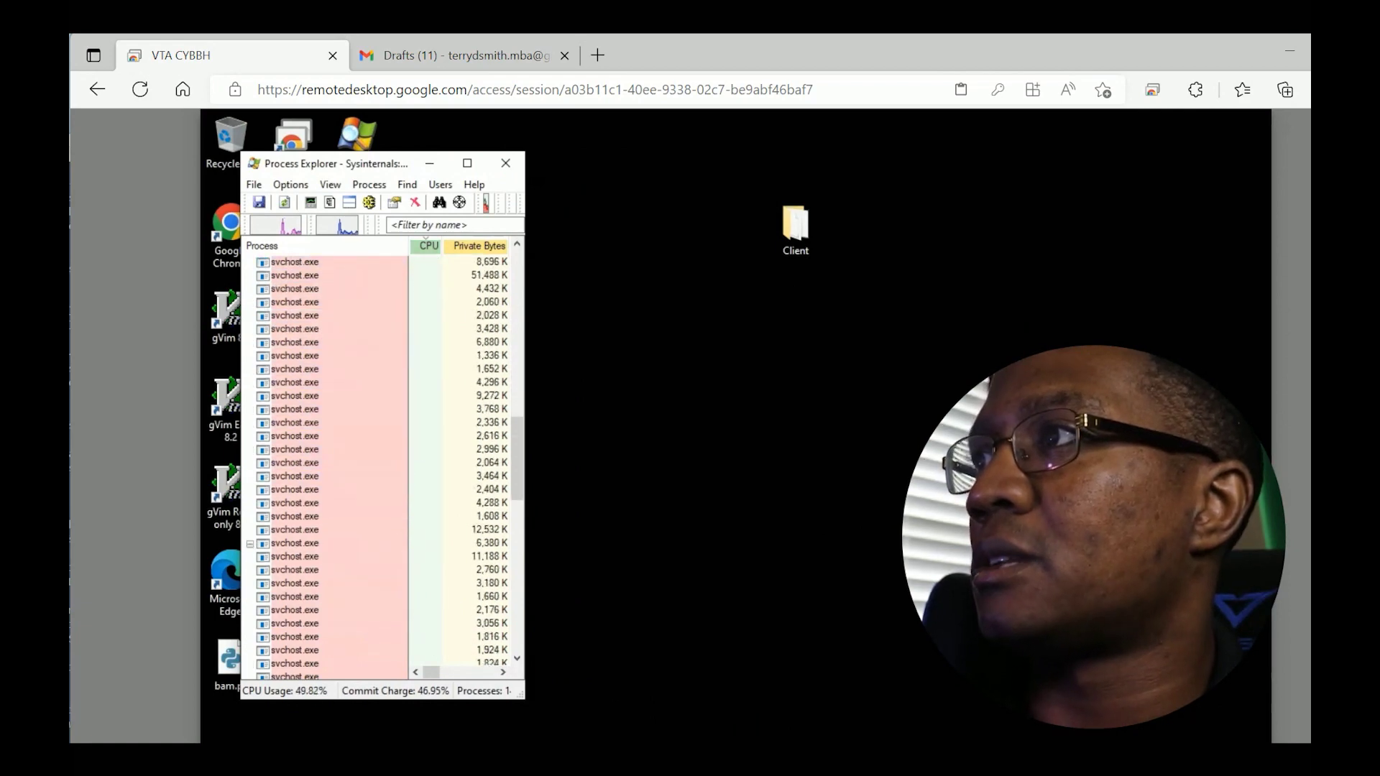
pyautogui.click(633, 676)
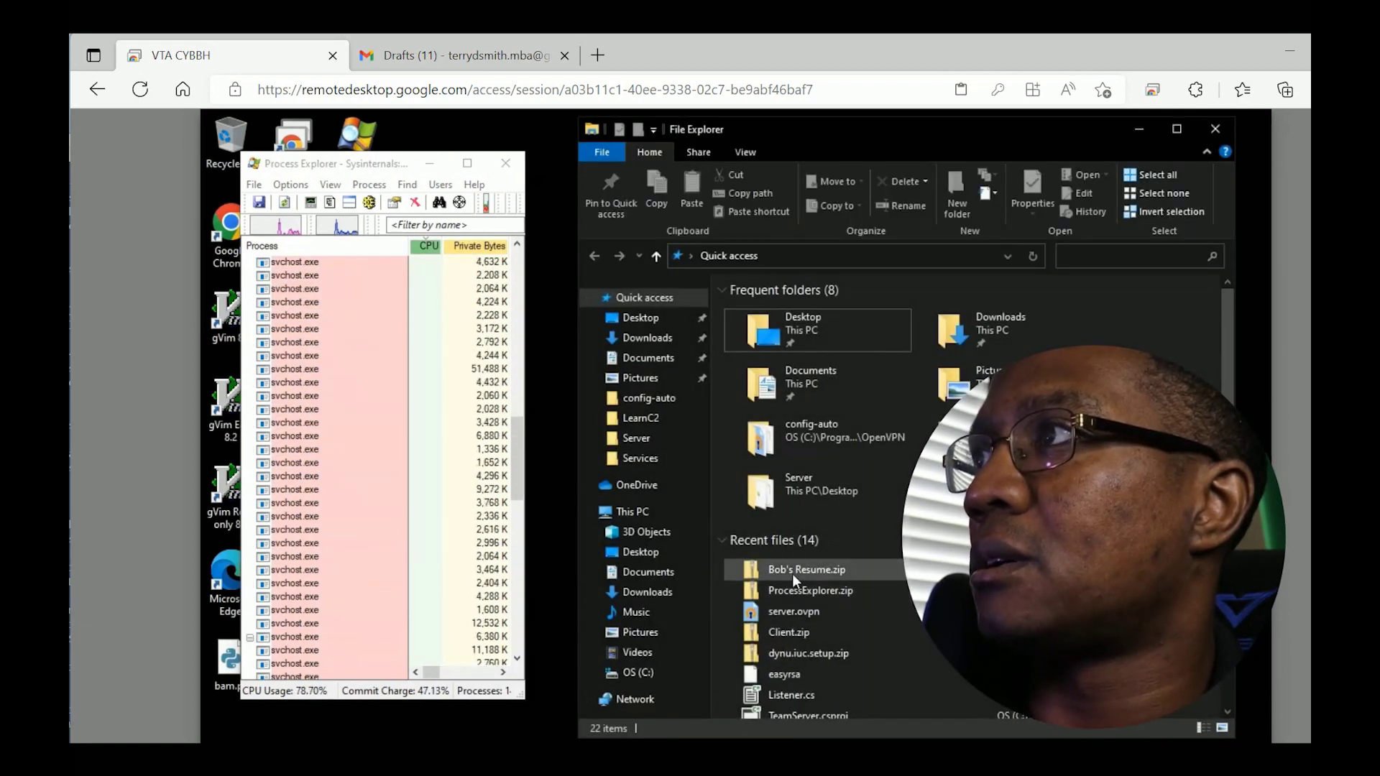
pyautogui.click(792, 572)
pyautogui.rightClick(791, 572)
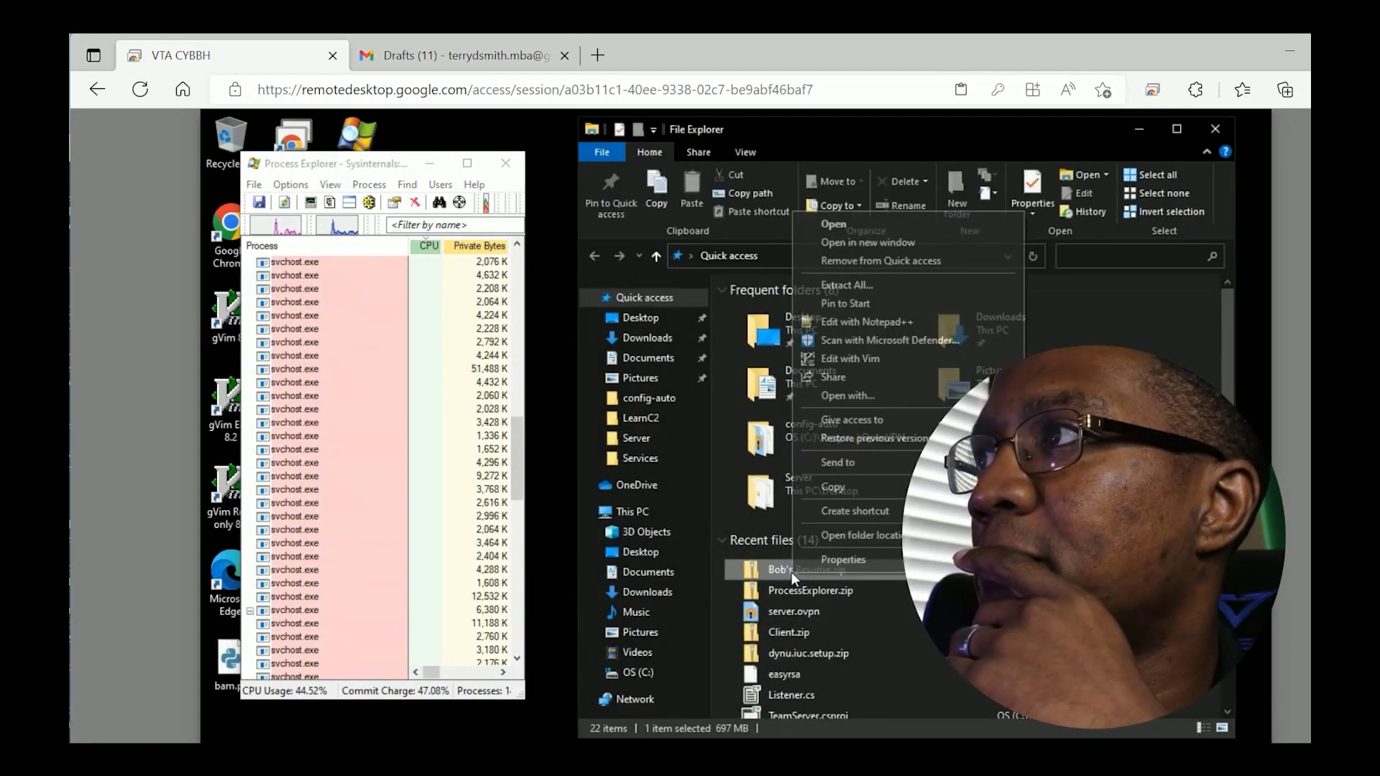
pyautogui.click(917, 220)
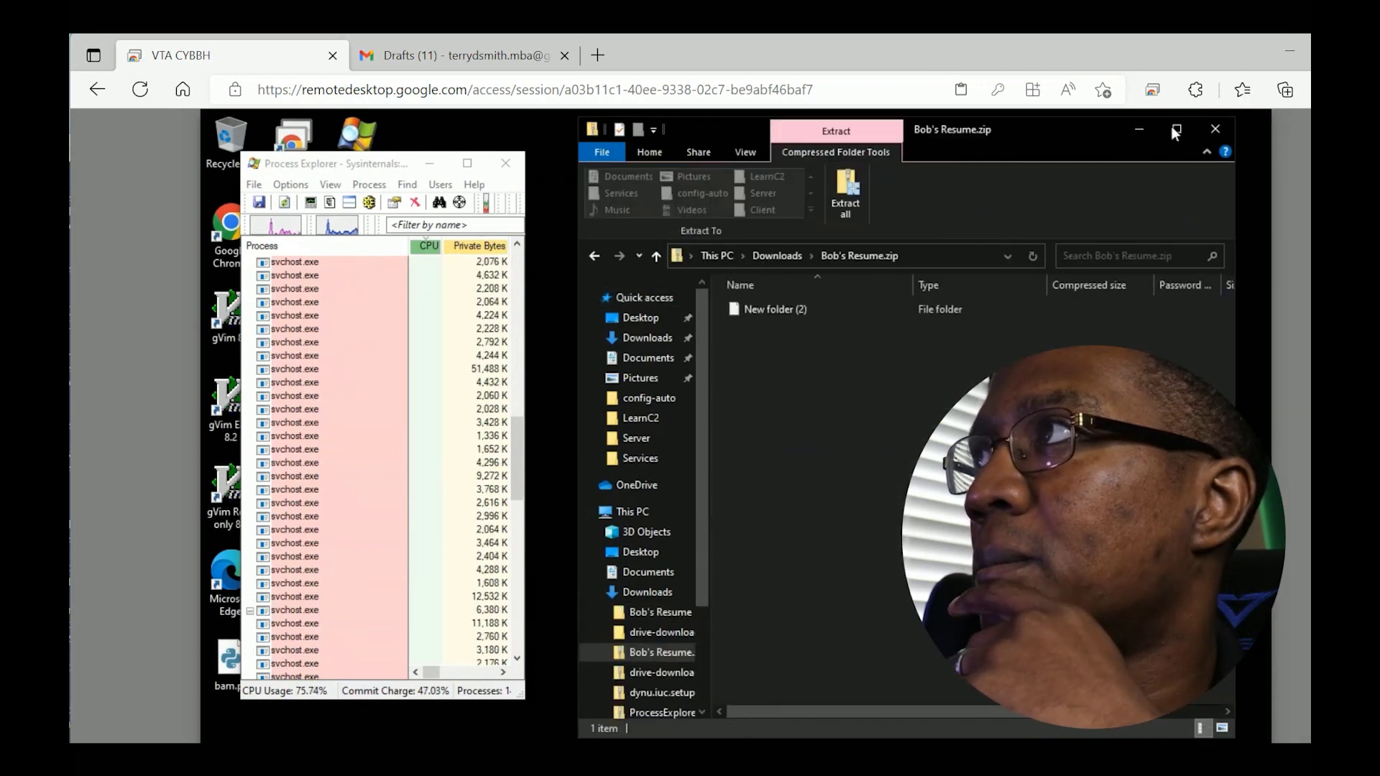
pyautogui.doubleClick(783, 313)
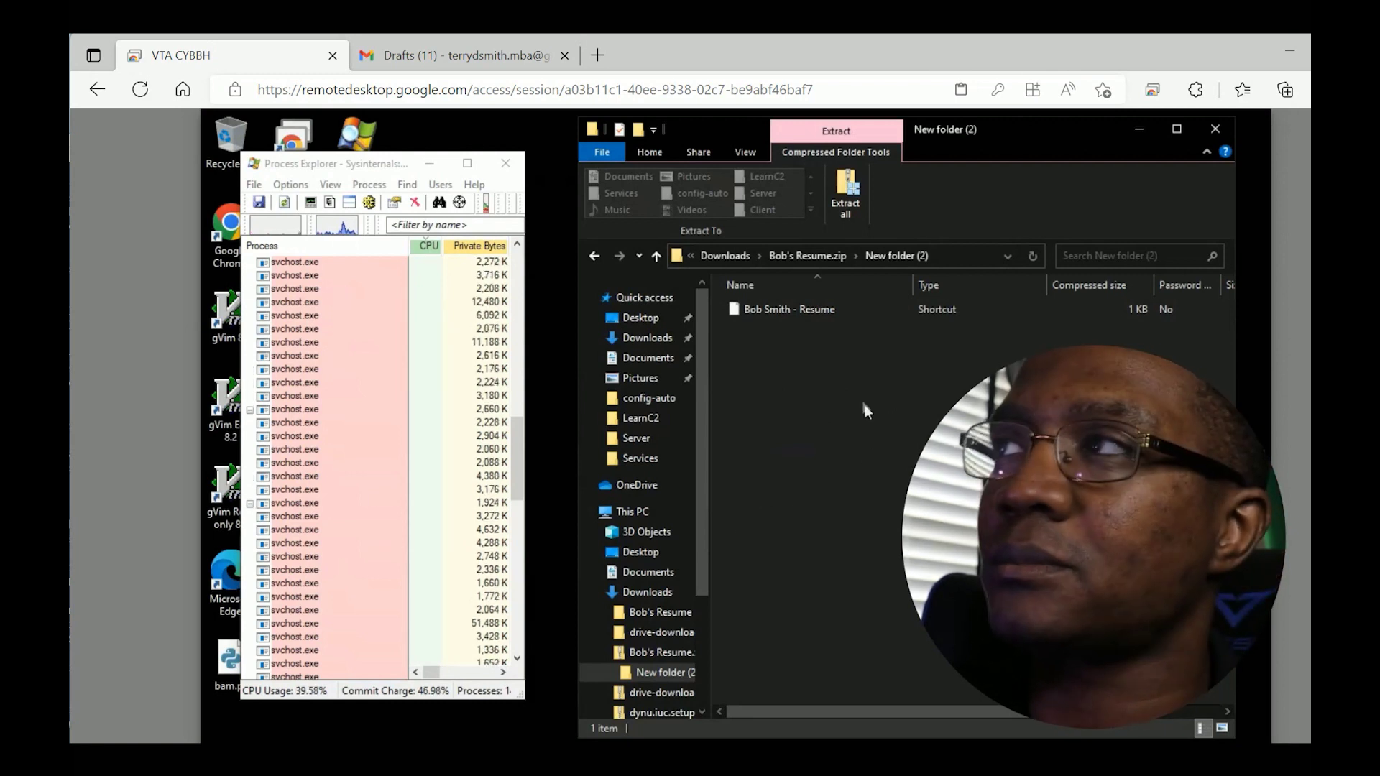
# Extract all of Bob's Resume.zip into the Downloads\Bob's Resume folder
pyautogui.press('BackSpace')
pyautogui.click(846, 207)
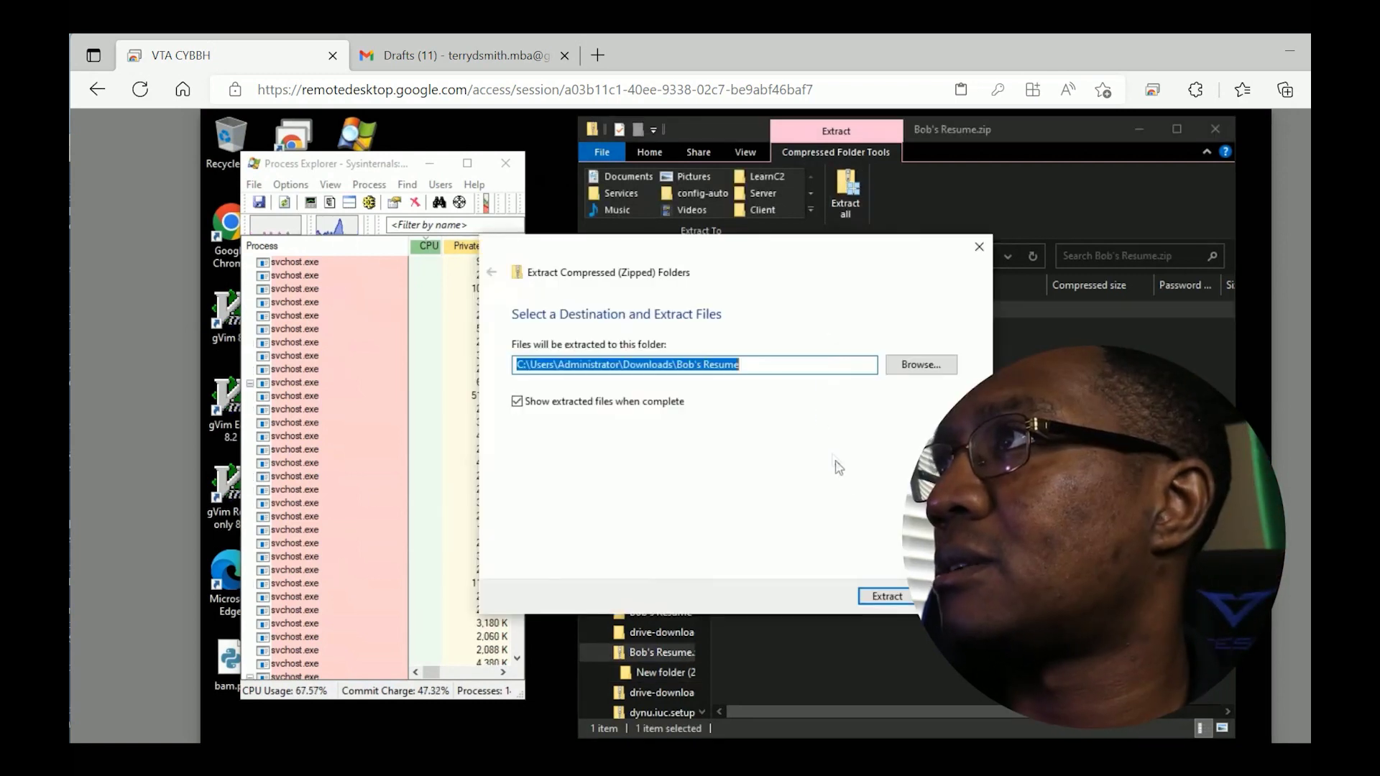
pyautogui.click(886, 597)
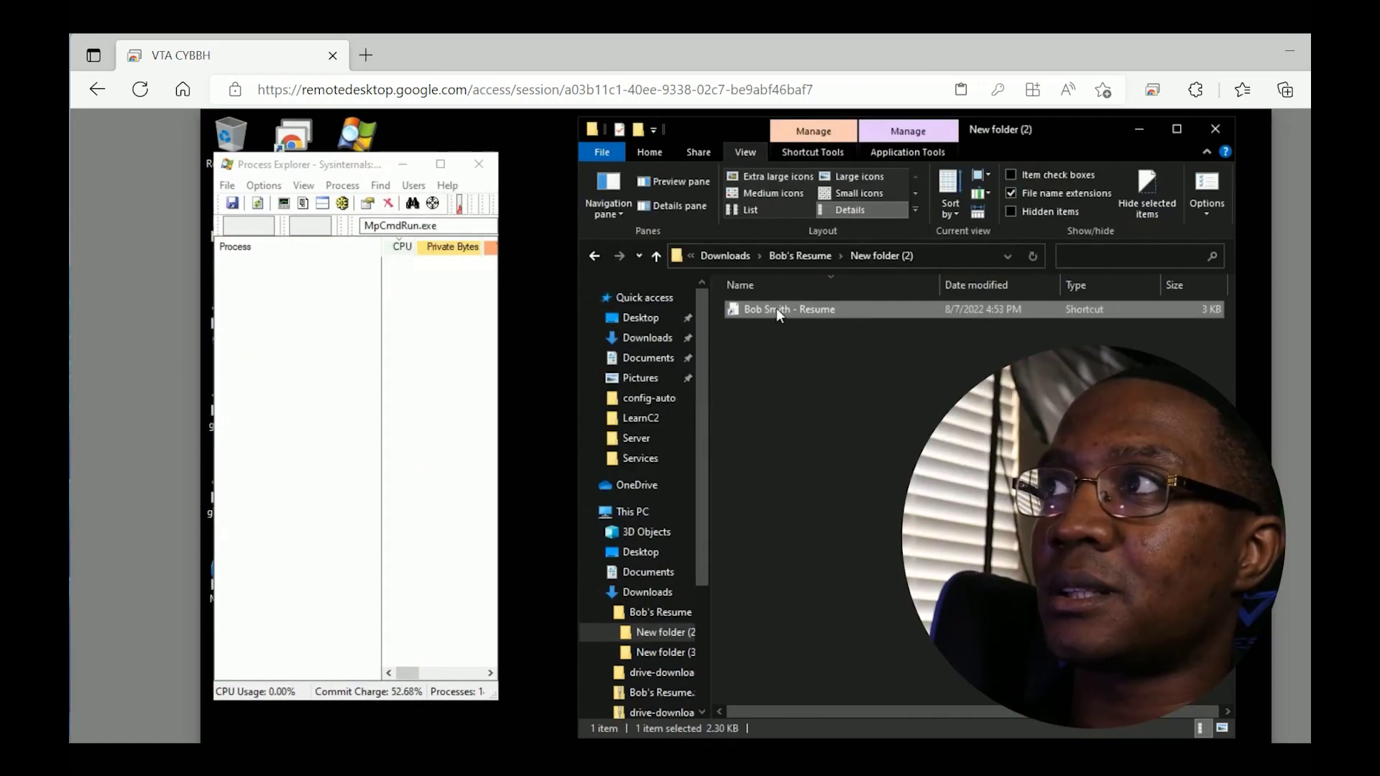
# Inspect the MpCmdRun.exe process's context actions in Process Explorer, then return to the PowerShell prompt
pyautogui.click(299, 261)
pyautogui.rightClick(299, 261)
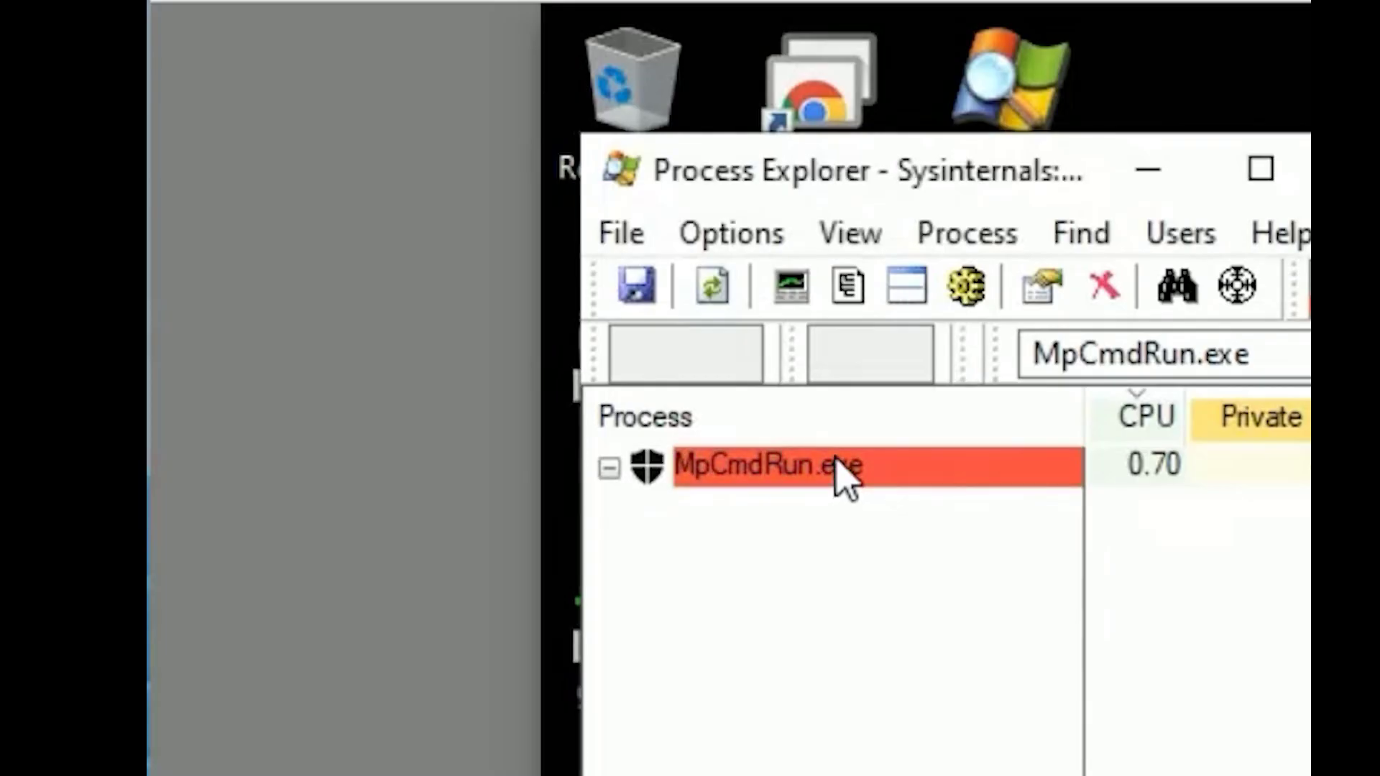
pyautogui.rightClick(299, 263)
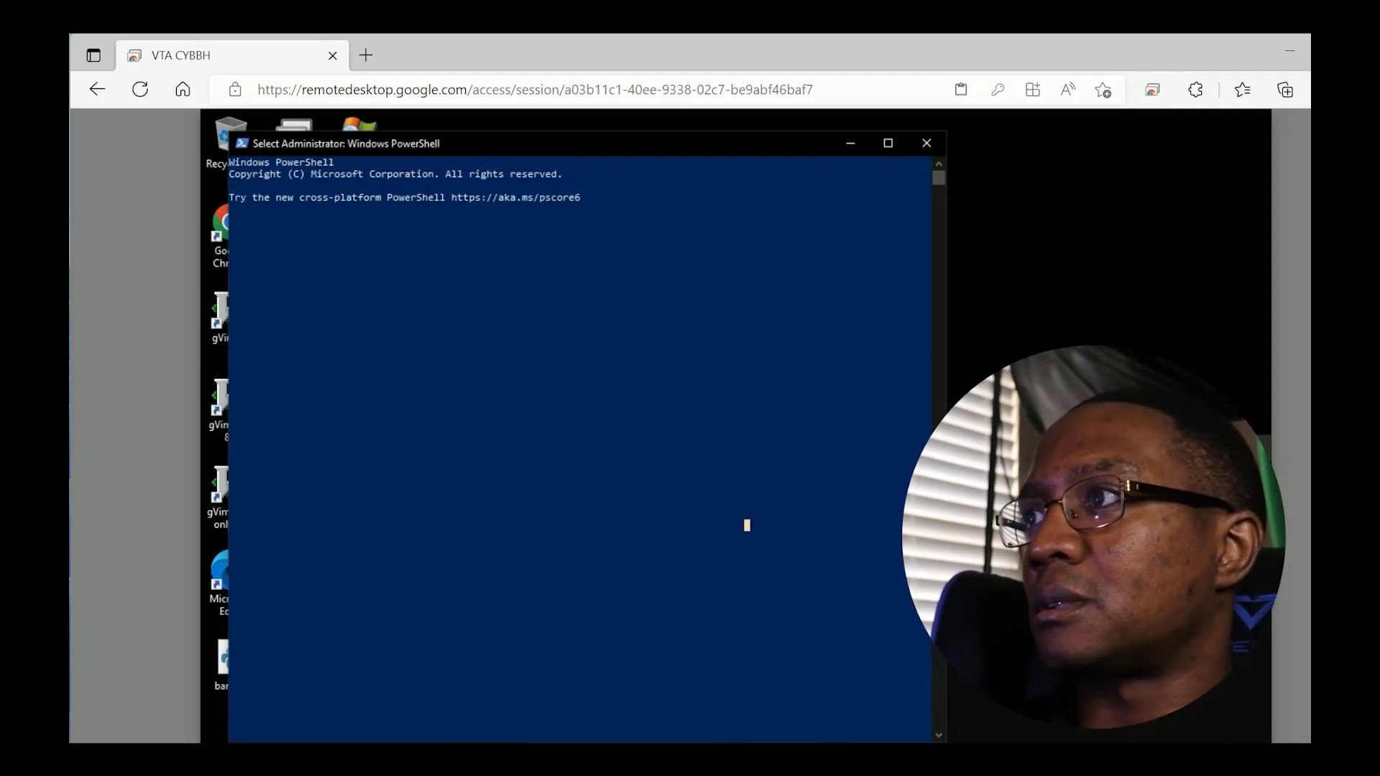
pyautogui.click(724, 447)
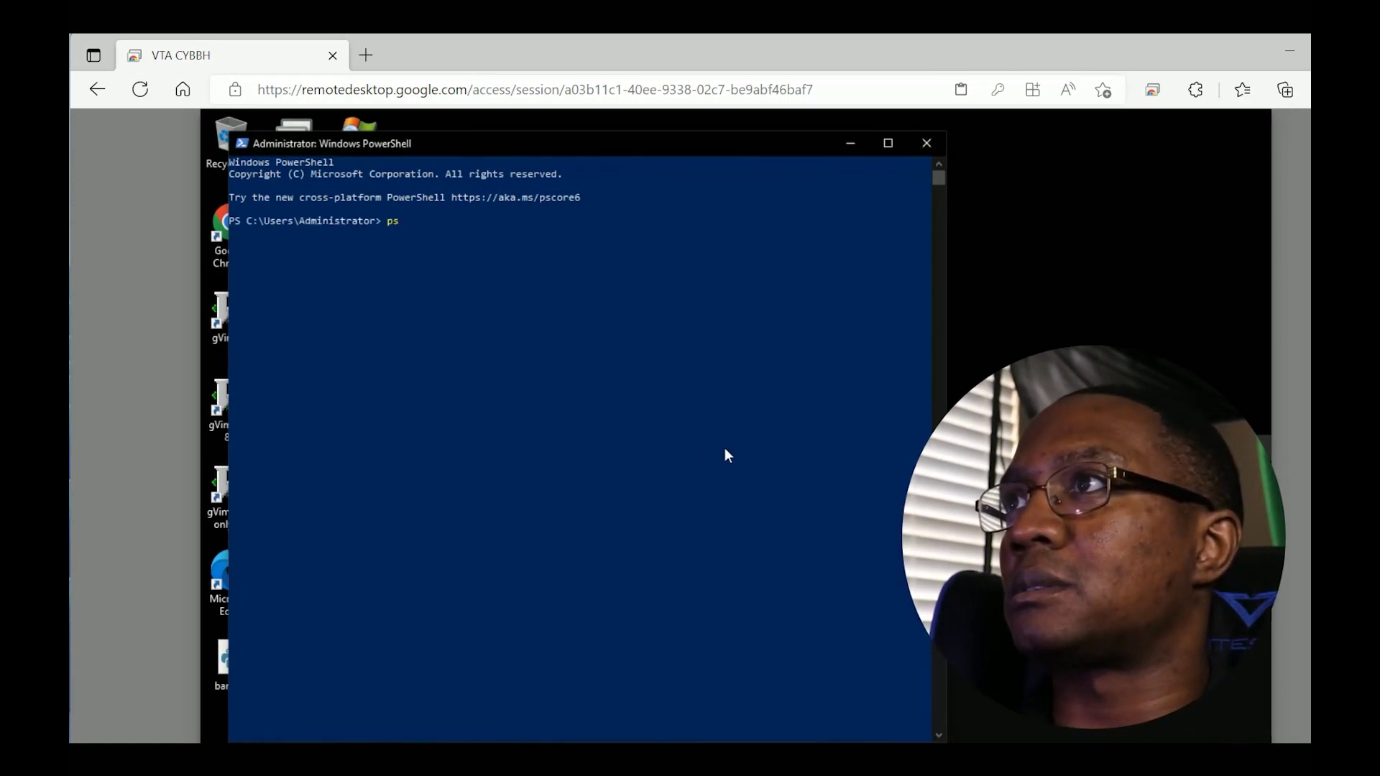
# Run ps to list processes, then clear the console
pyautogui.write('ps')
pyautogui.press('Return')
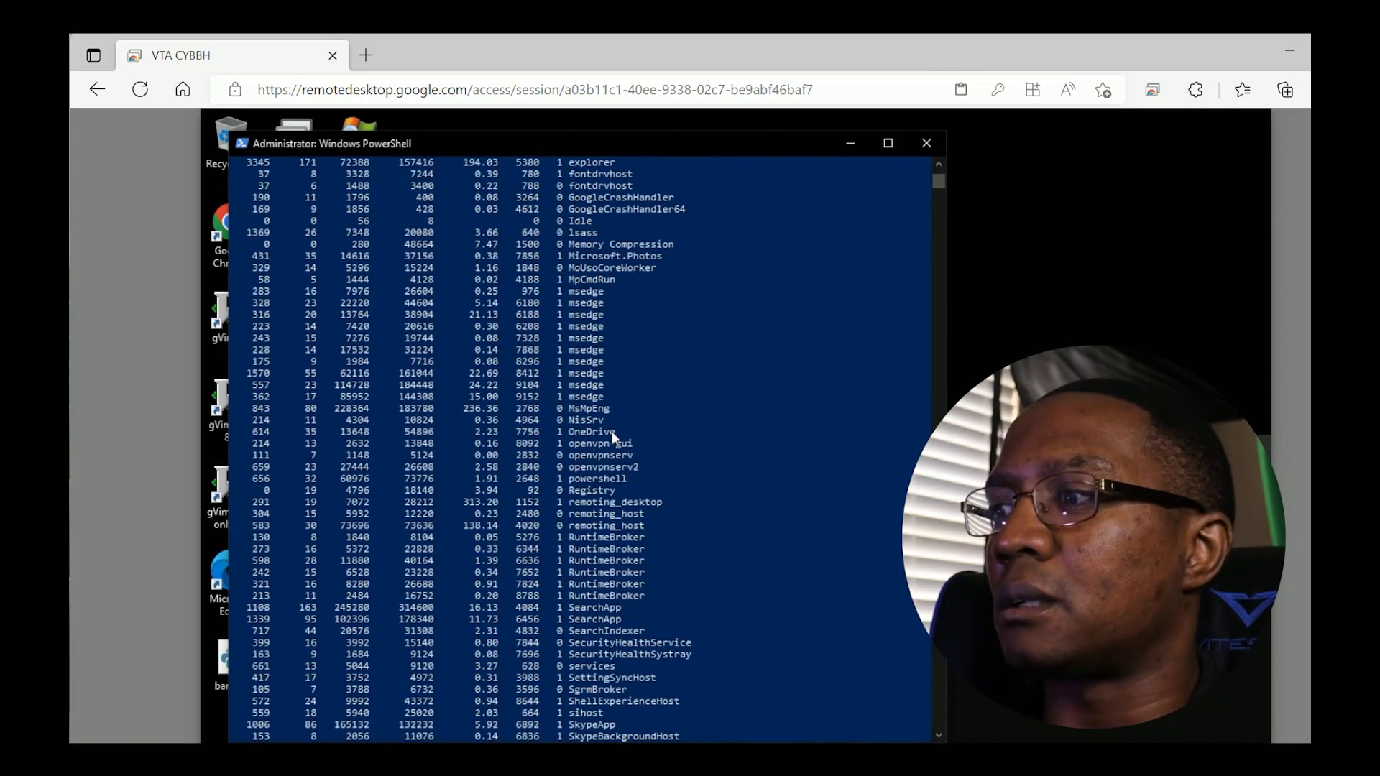
pyautogui.press('Return')
pyautogui.write('clear')
pyautogui.press('Return')
# Filter get-process to mpcmdrun and list its loaded .modules
pyautogui.write('get-process |')
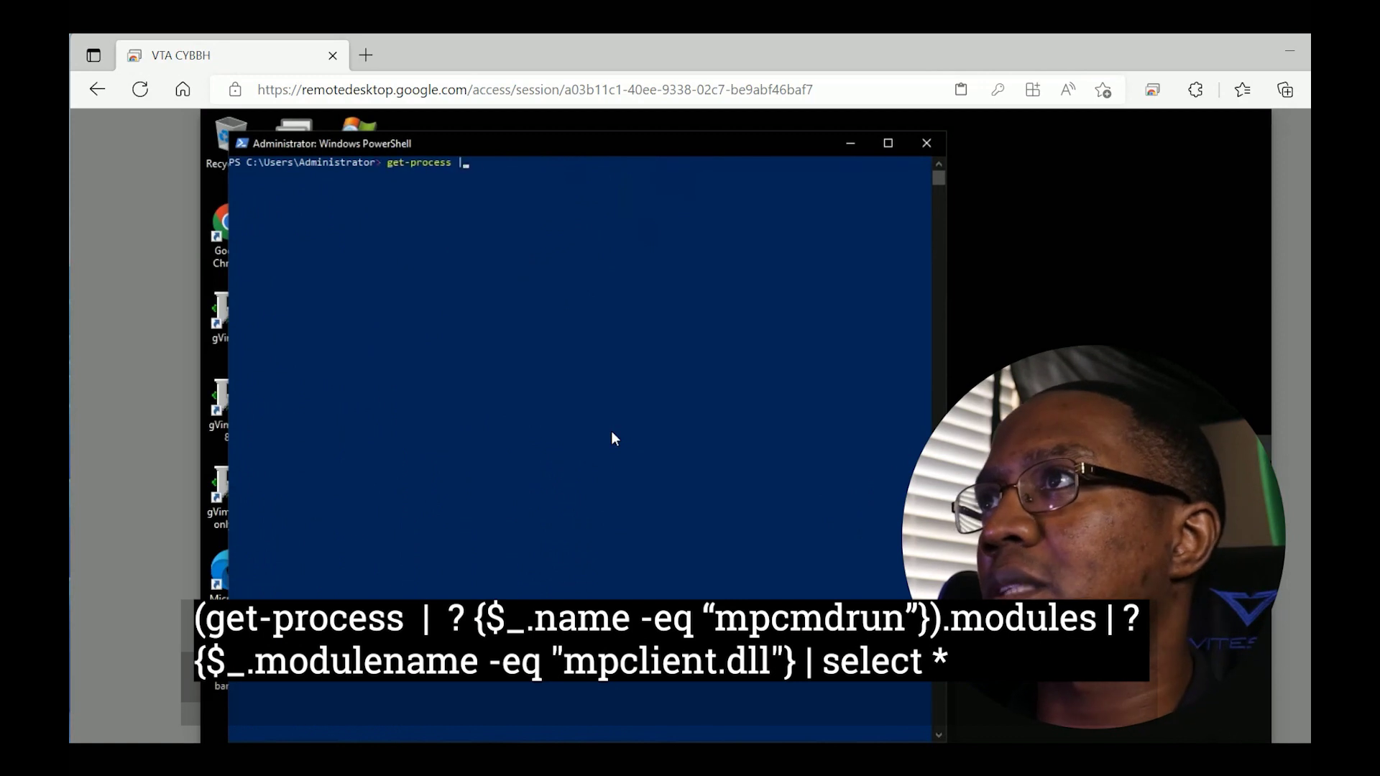
pyautogui.write('"')
pyautogui.press('End')
pyautogui.write('}')
pyautogui.press('Return')
pyautogui.press('Up')
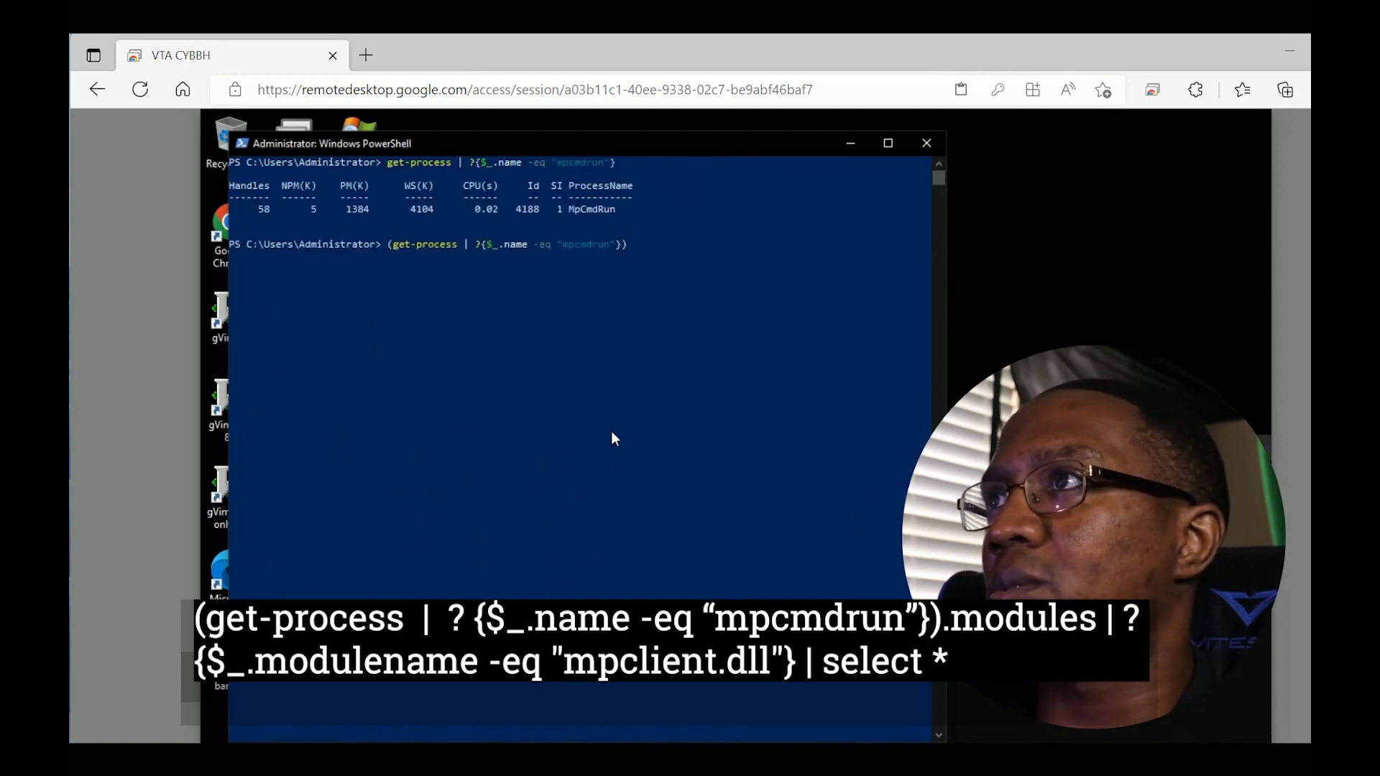
pyautogui.write('.modules')
pyautogui.press('Return')
# Show full details of mpclient.dll with ? {$_.modulename -eq "mpclient.dll"} | select *
pyautogui.press('Up')
pyautogui.write('| sel')
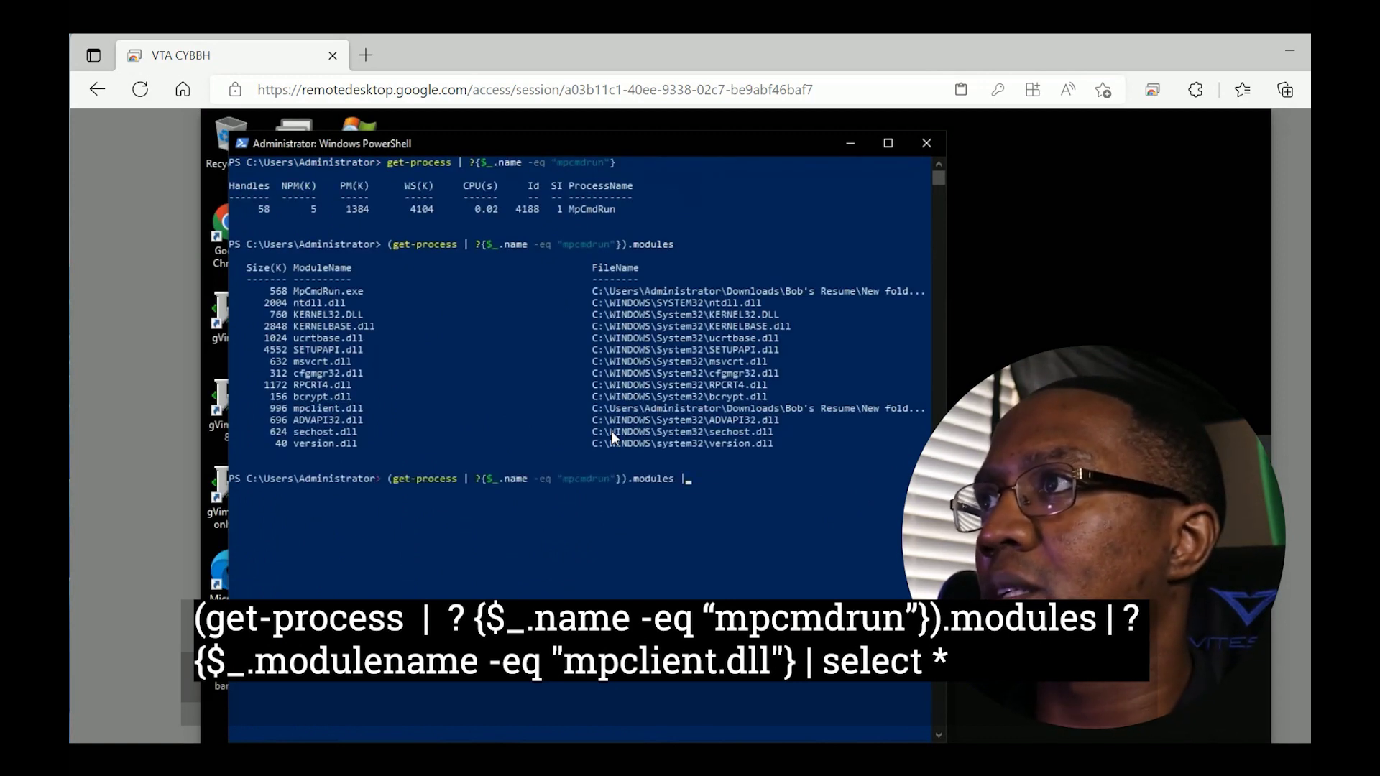
pyautogui.press('BackSpace')
pyautogui.press('BackSpace')
pyautogui.press('BackSpace')
pyautogui.write('? {$_.modulename -eq "mpclient.dll"} | select')
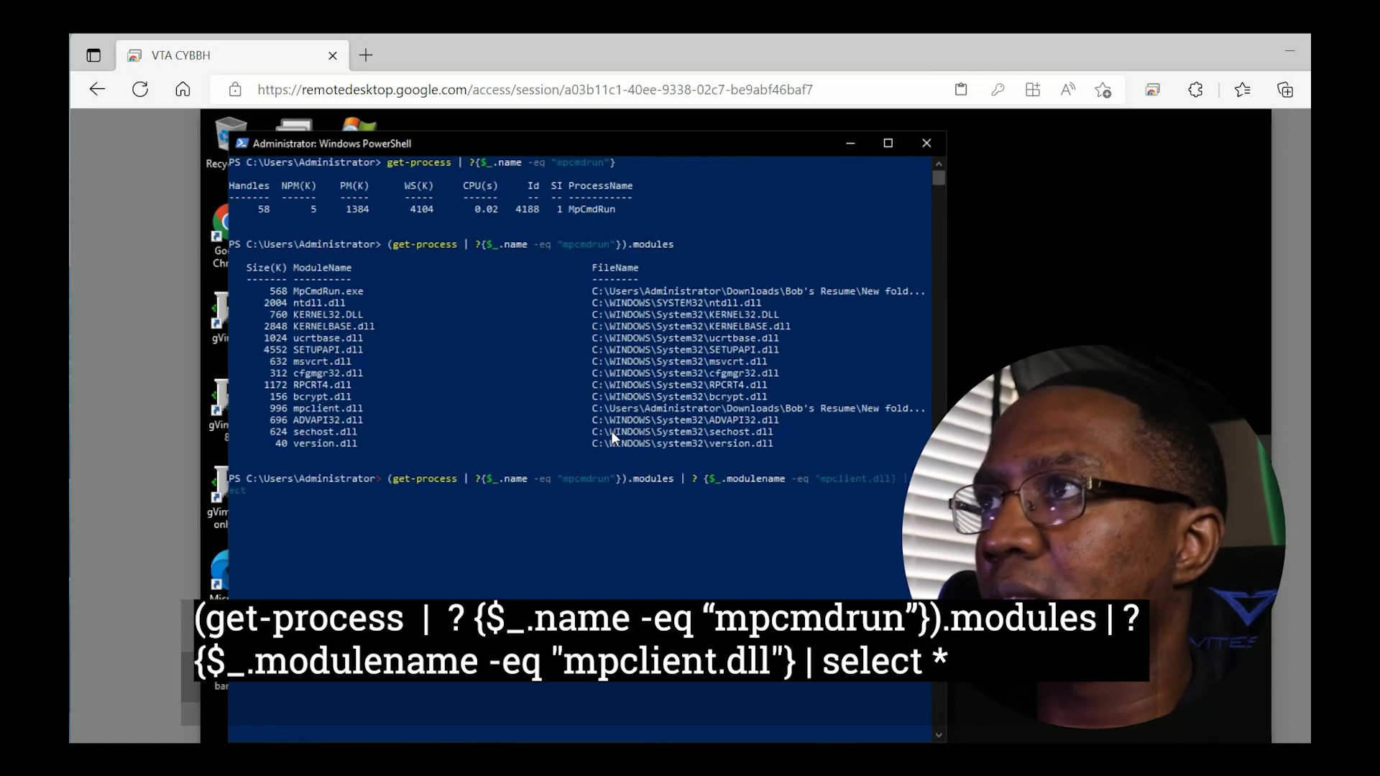
pyautogui.write(' *')
pyautogui.press('Return')
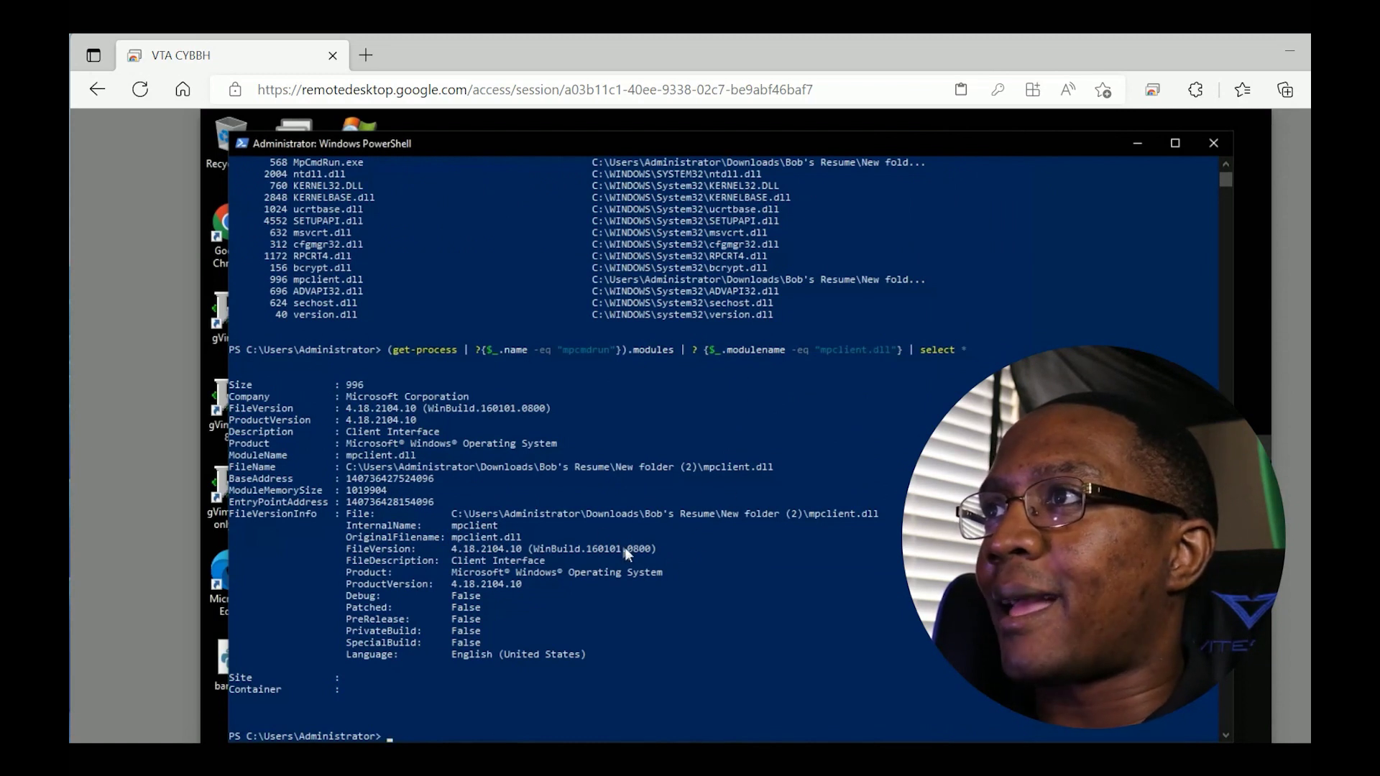
# Highlight the mpclient.dll FileName path under Downloads\Bob's Resume\New folder (2)
pyautogui.moveTo(350, 467); pyautogui.dragTo(760, 468)
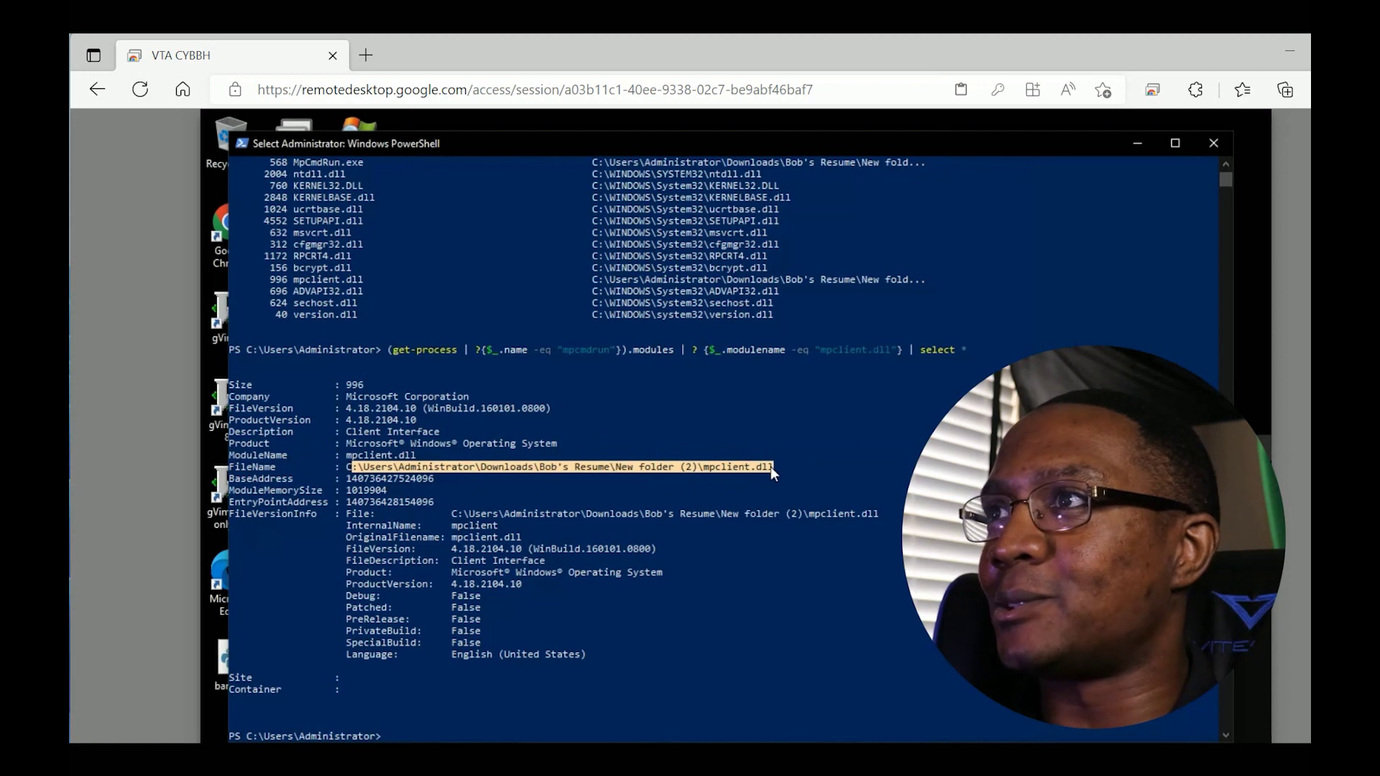
pyautogui.click(771, 467)
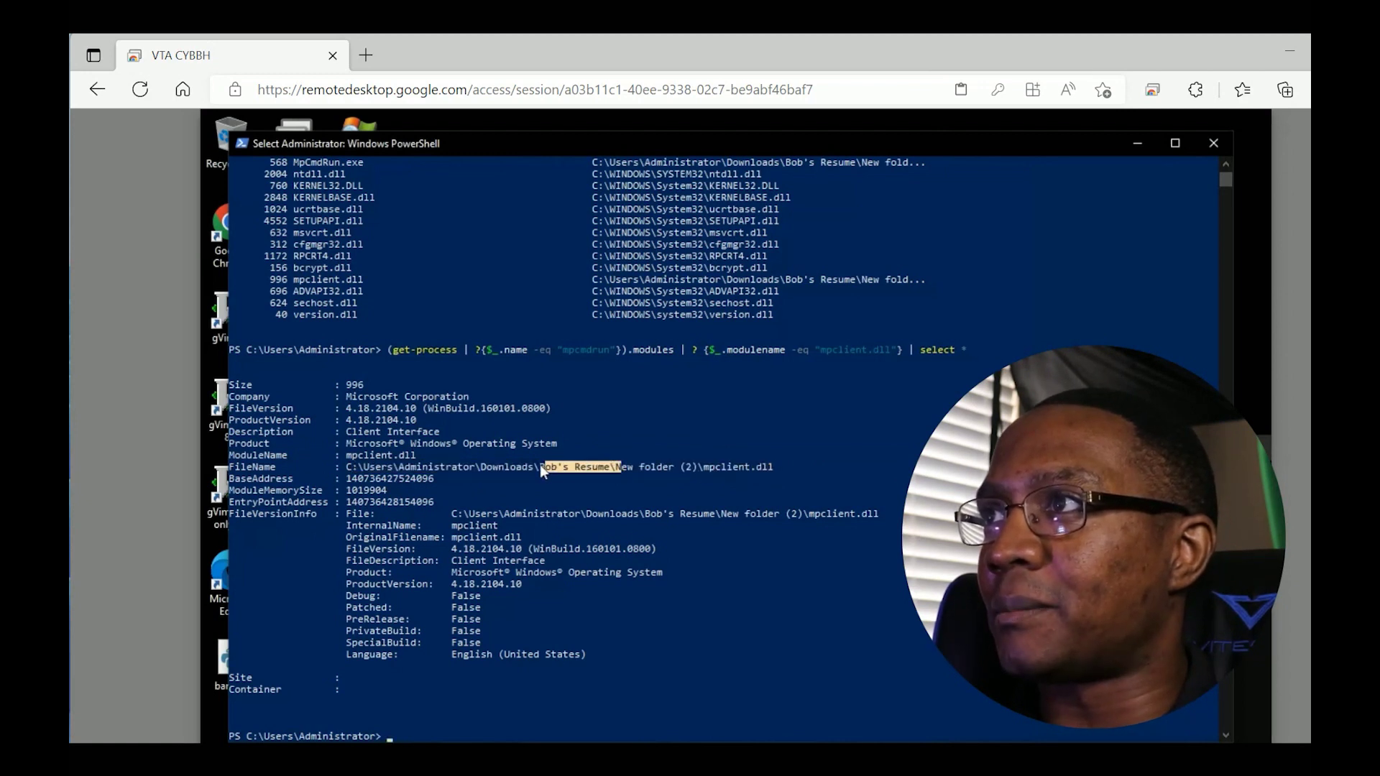
pyautogui.moveTo(703, 468); pyautogui.dragTo(775, 471)
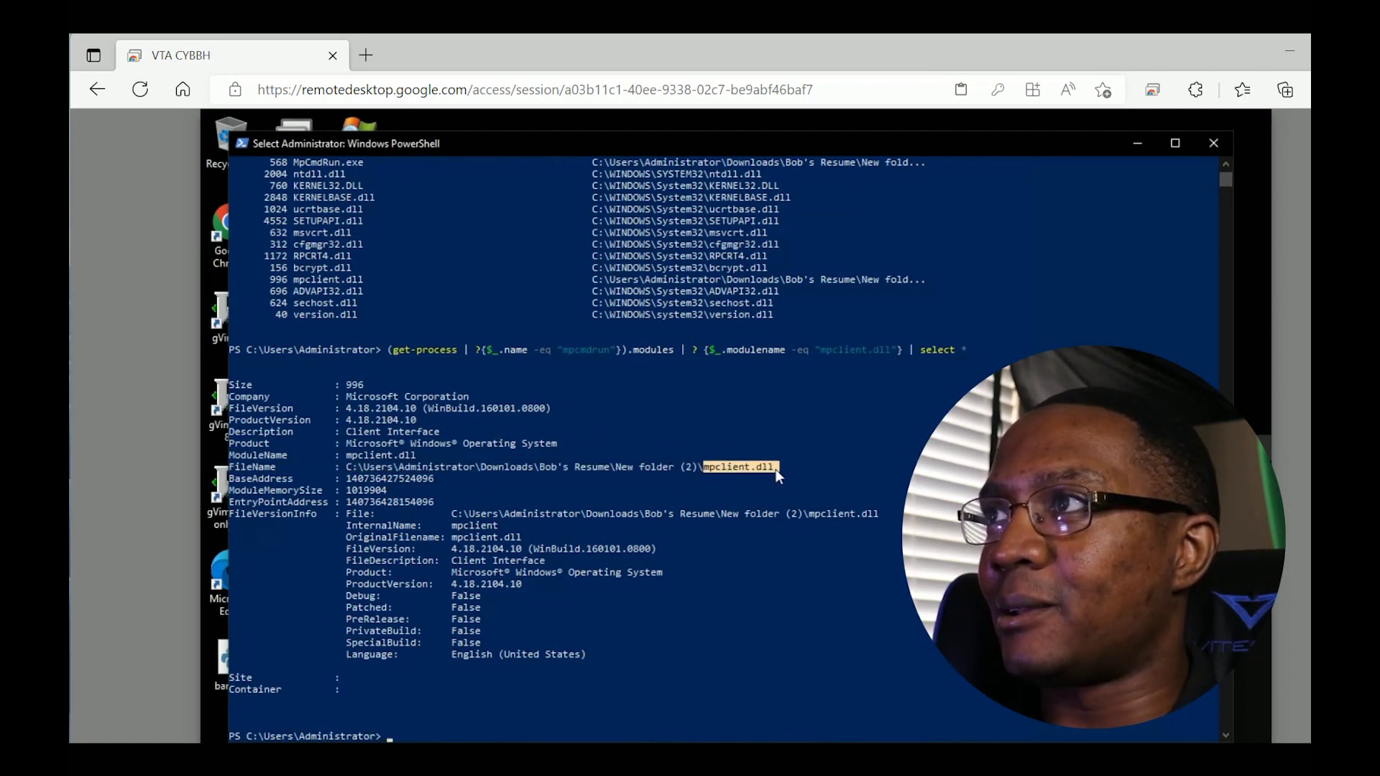